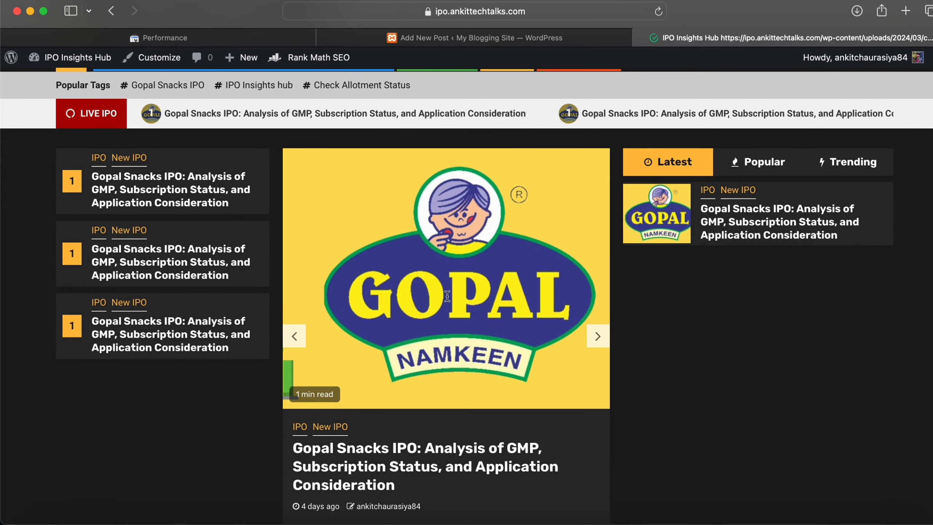
# Copy the Gopal Snacks IPO article's title from IPO Insights Hub and paste it as the new post's title.
pyautogui.click(459, 285)
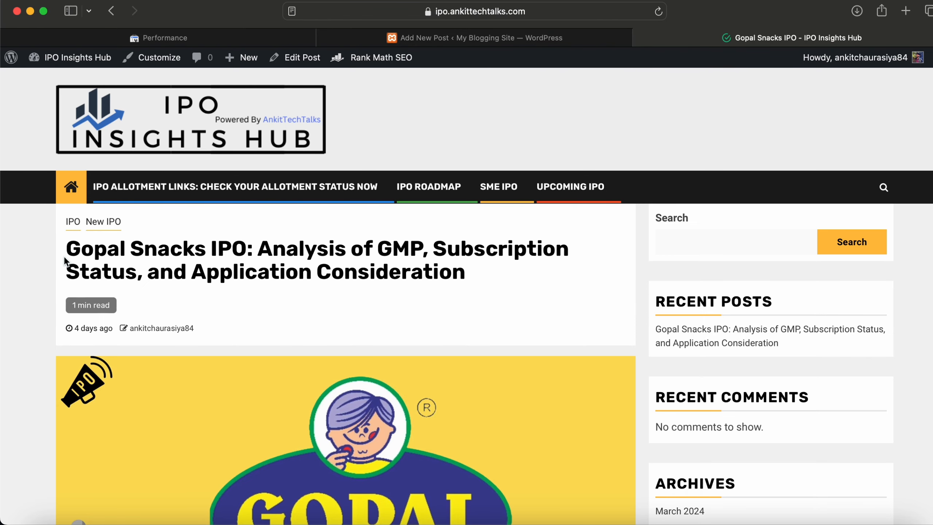
pyautogui.moveTo(66, 249); pyautogui.dragTo(467, 285)
pyautogui.press('super+c')
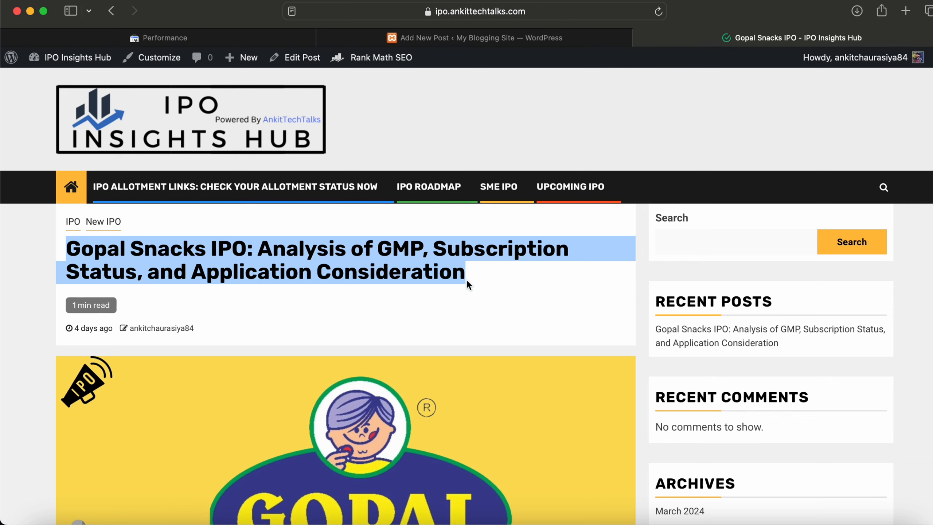
pyautogui.click(542, 38)
pyautogui.click(283, 167)
pyautogui.press('super+v')
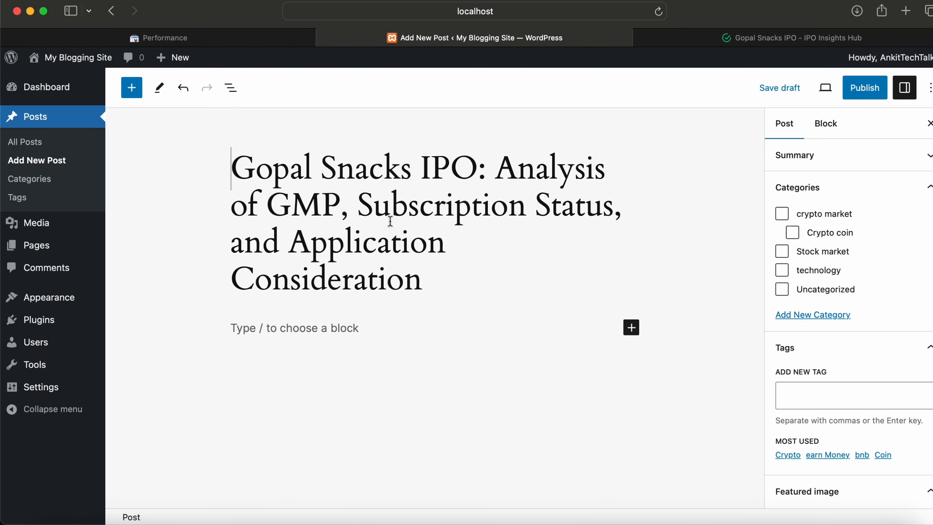
# Copy the Gopal Snacks IPO article text, from the overview heading through the apply-or-not paragraph, and paste it into the post body.
pyautogui.click(790, 37)
pyautogui.scroll(-10, 570, 306)
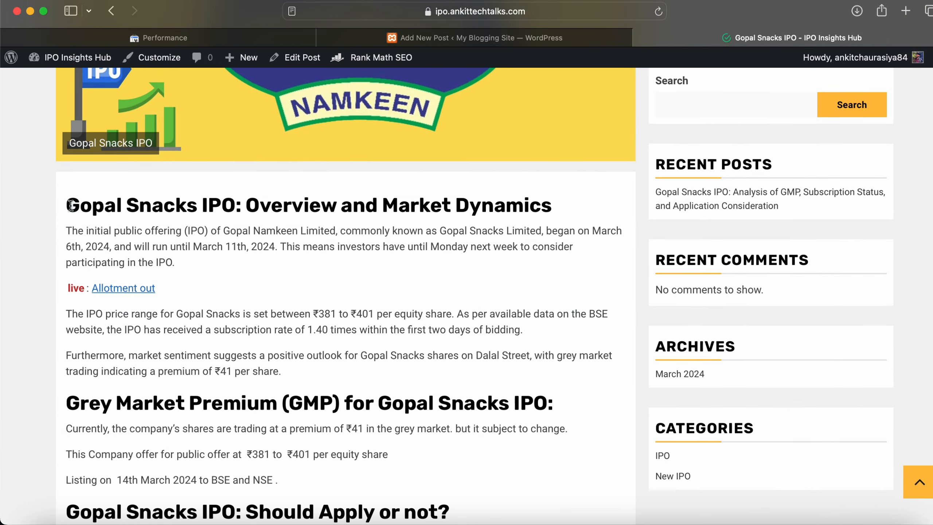
pyautogui.moveTo(71, 205); pyautogui.dragTo(187, 364)
pyautogui.press('super+shift+[')
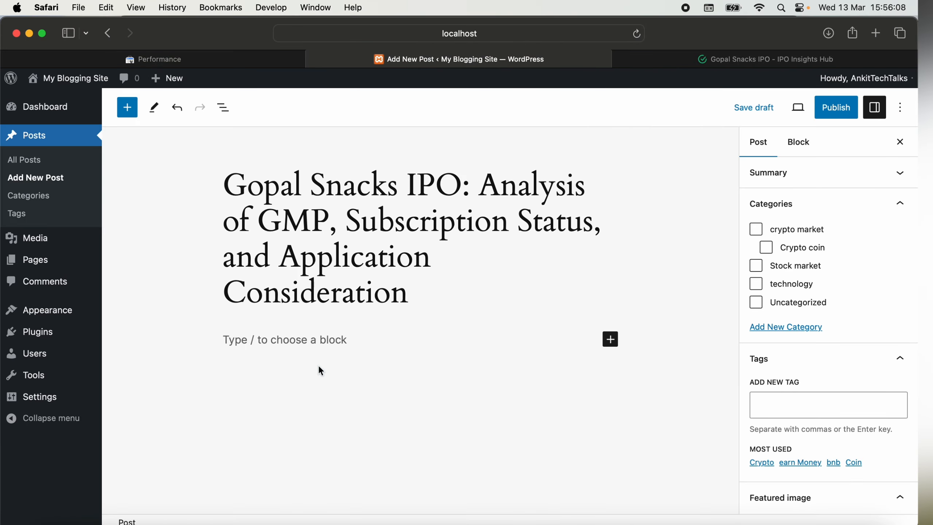
pyautogui.click(295, 341)
pyautogui.press('super+v')
pyautogui.scroll(15, 491, 299)
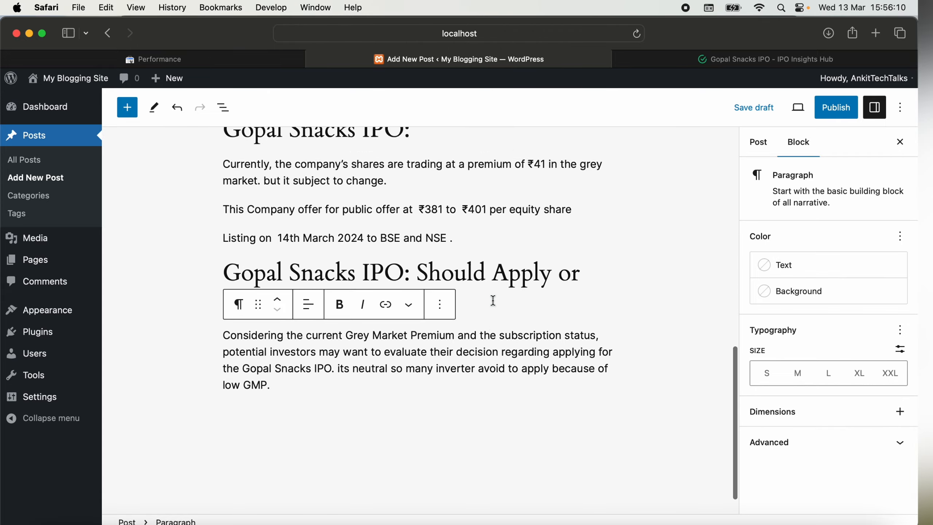
pyautogui.scroll(-15, 493, 301)
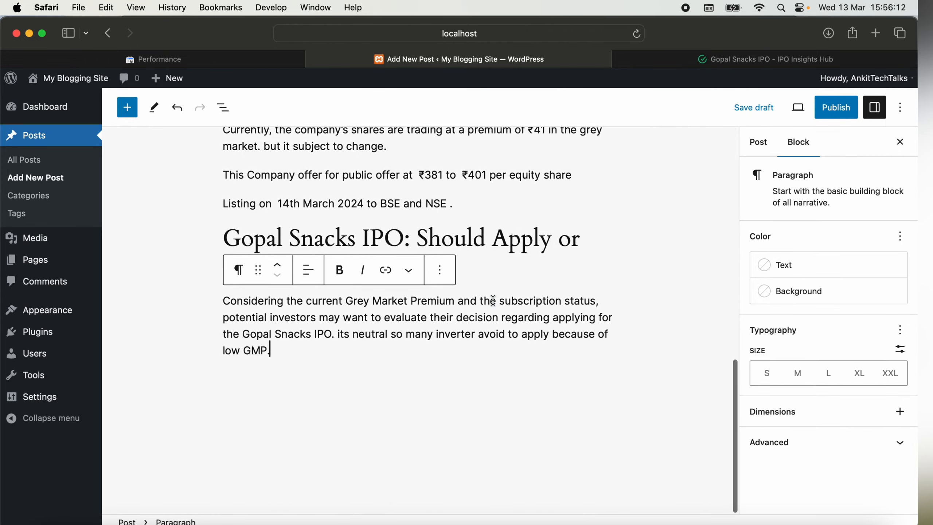
pyautogui.scroll(15, 492, 301)
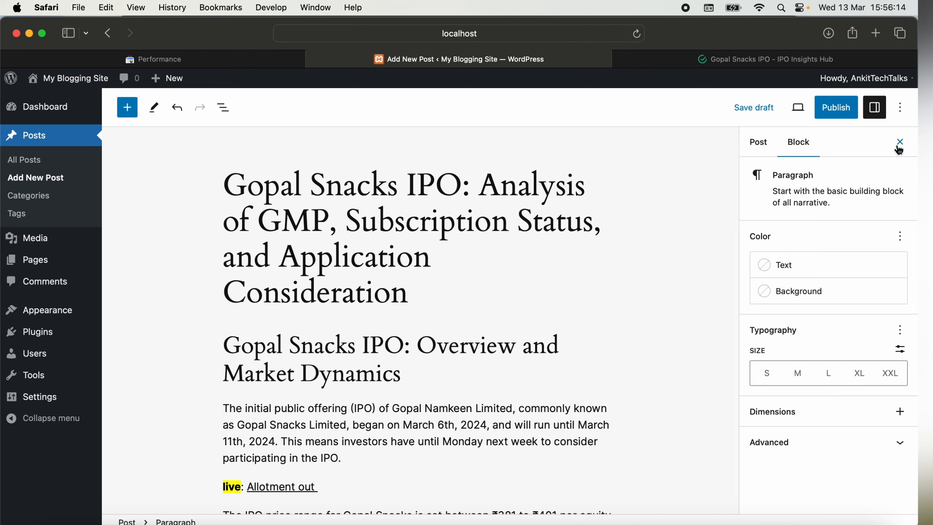
# Assign the post to the Stock market category.
pyautogui.click(759, 143)
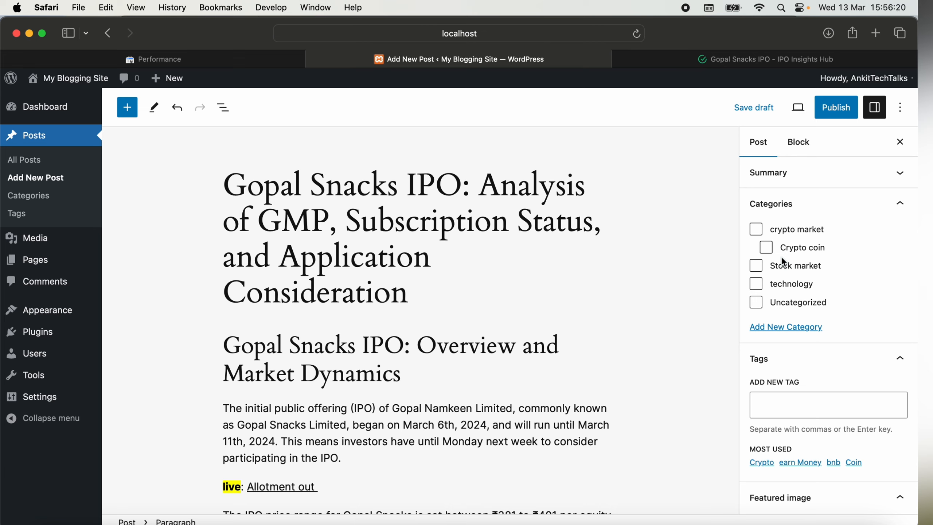
pyautogui.click(757, 266)
pyautogui.scroll(-2, 845, 350)
pyautogui.click(806, 353)
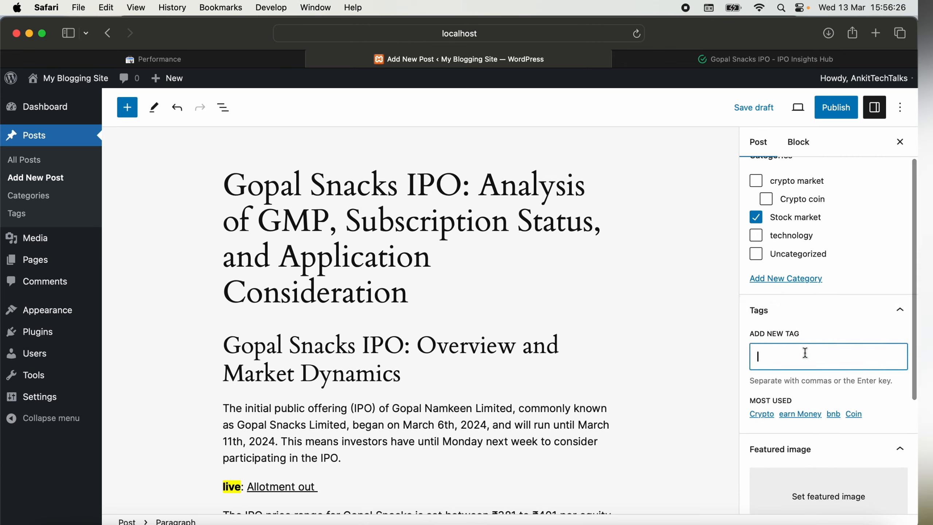
pyautogui.scroll(-3, 806, 351)
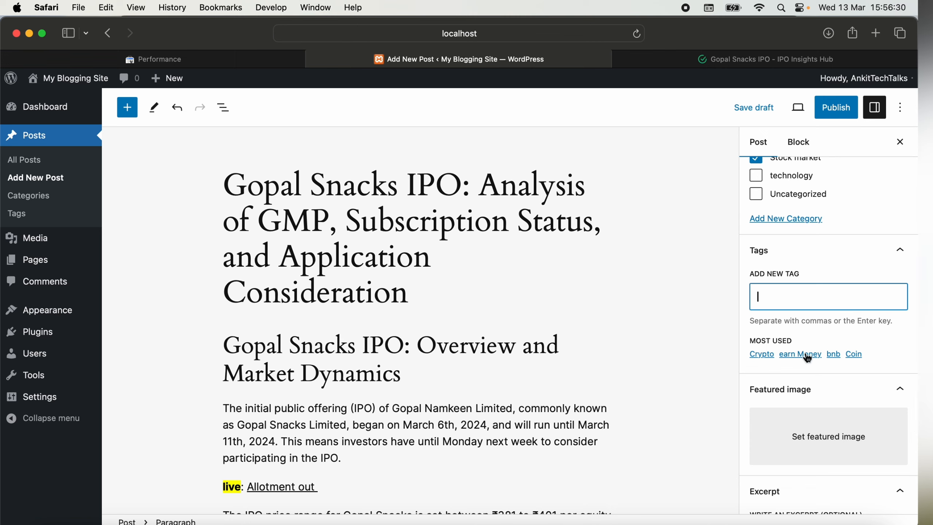
# Bring up the Gopal Namkeen image on the IPO Insights Hub home page.
pyautogui.click(721, 60)
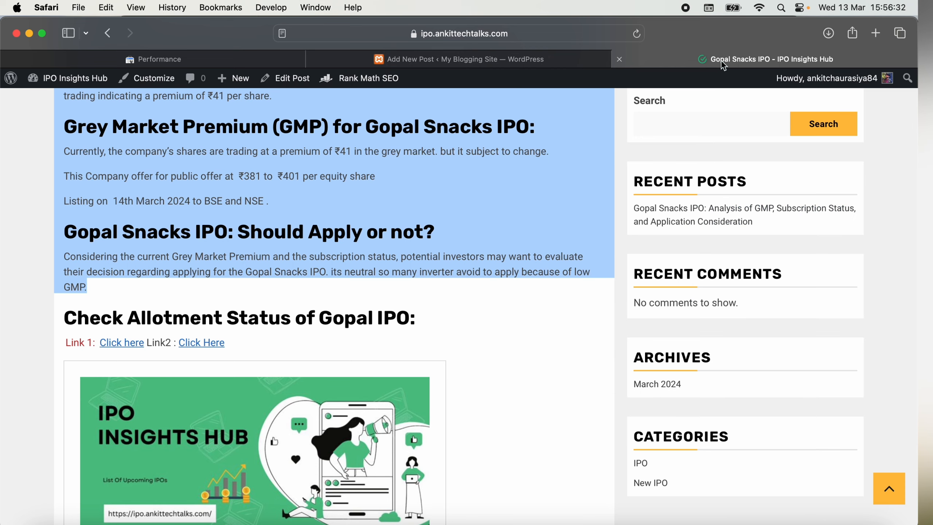
pyautogui.scroll(20, 368, 289)
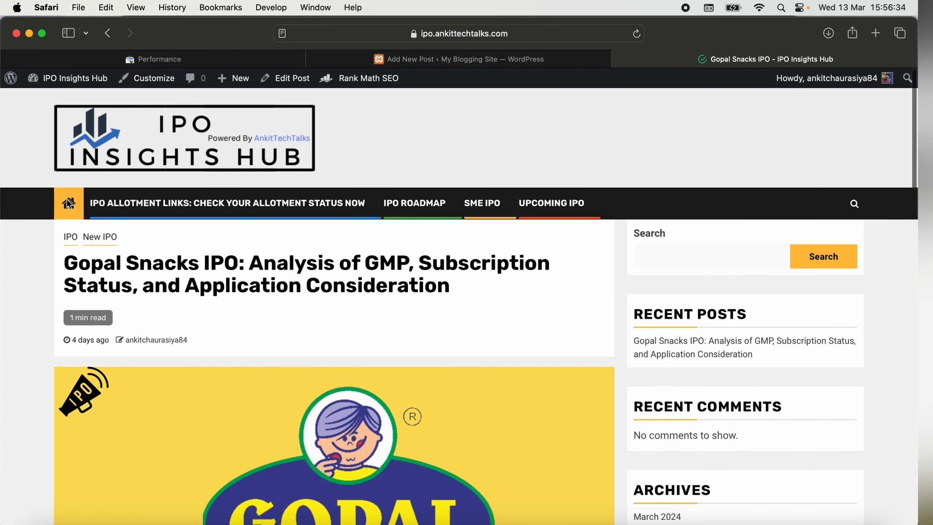
pyautogui.click(68, 203)
pyautogui.scroll(-3, 488, 333)
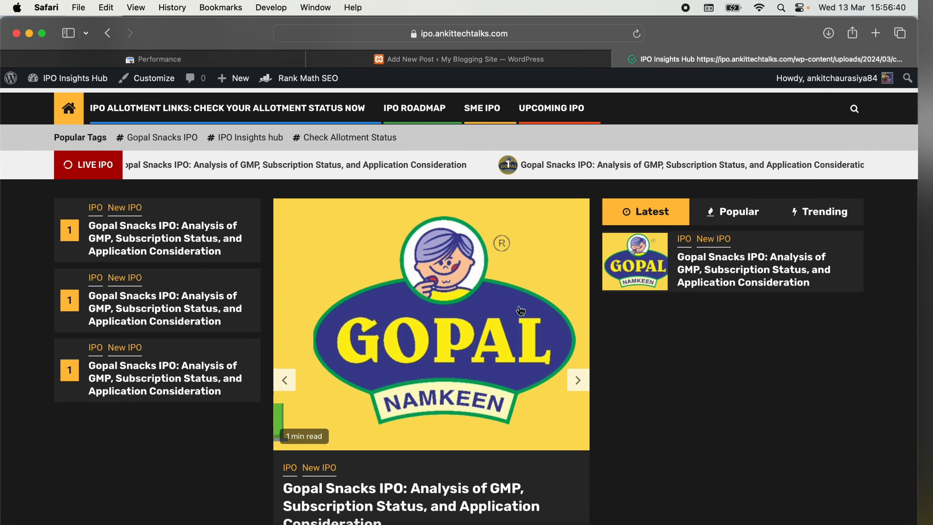
# Set the Gopal Namkeen screenshot as the post's featured image with the alt text "Gopal IPo".
pyautogui.click(514, 60)
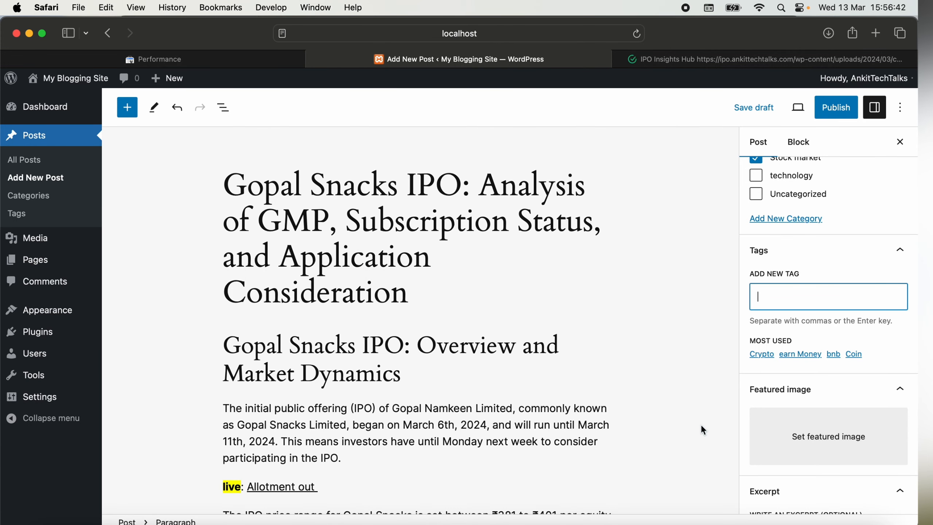
pyautogui.click(820, 451)
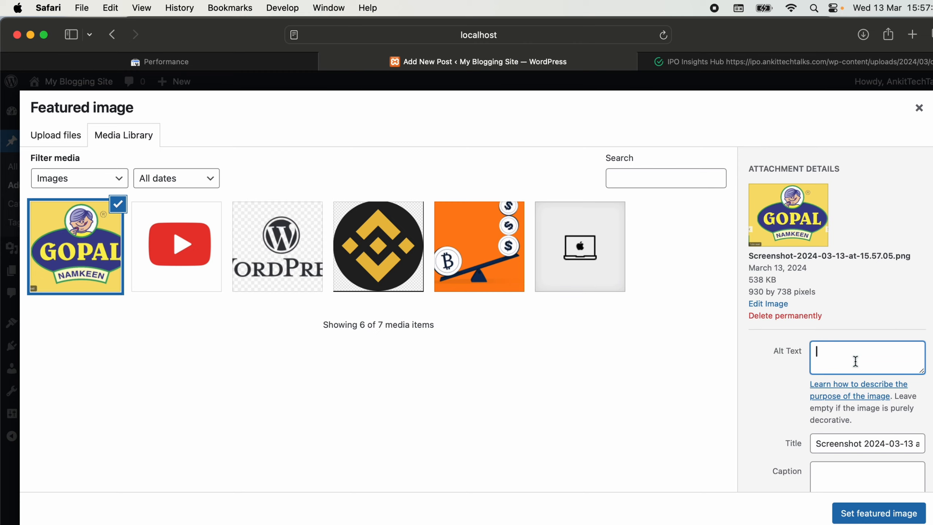
pyautogui.write('Gopal IPo')
pyautogui.click(874, 513)
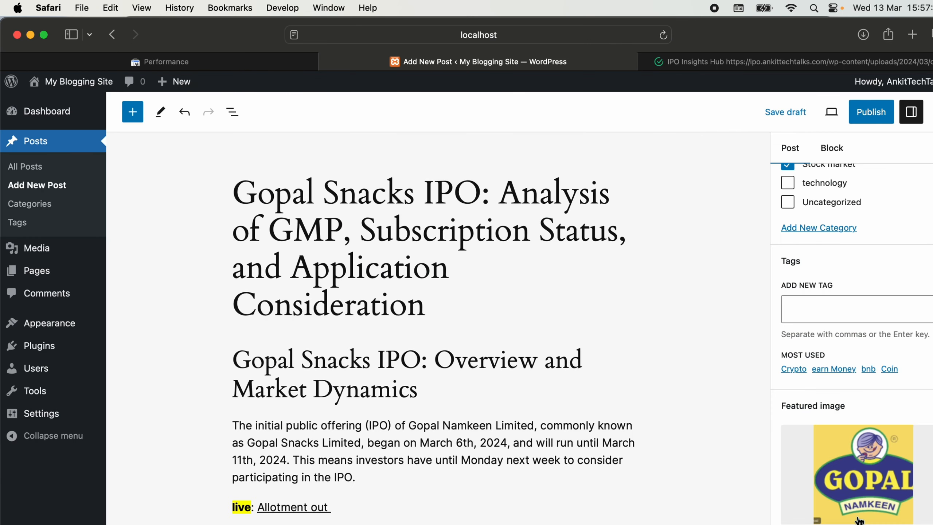
# Review the Gopal Snacks IPO post's content and publish it.
pyautogui.scroll(-1, 756, 364)
pyautogui.scroll(-8, 756, 365)
pyautogui.scroll(9, 755, 364)
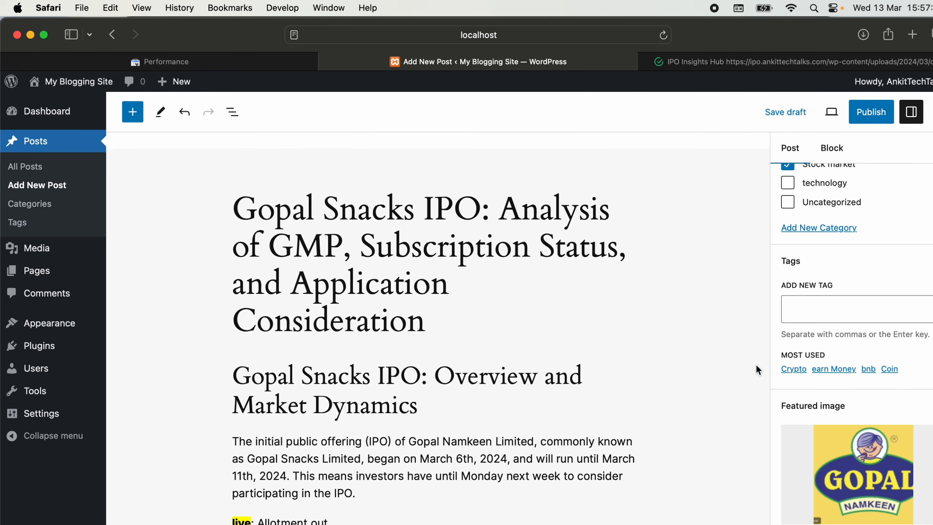
pyautogui.click(870, 112)
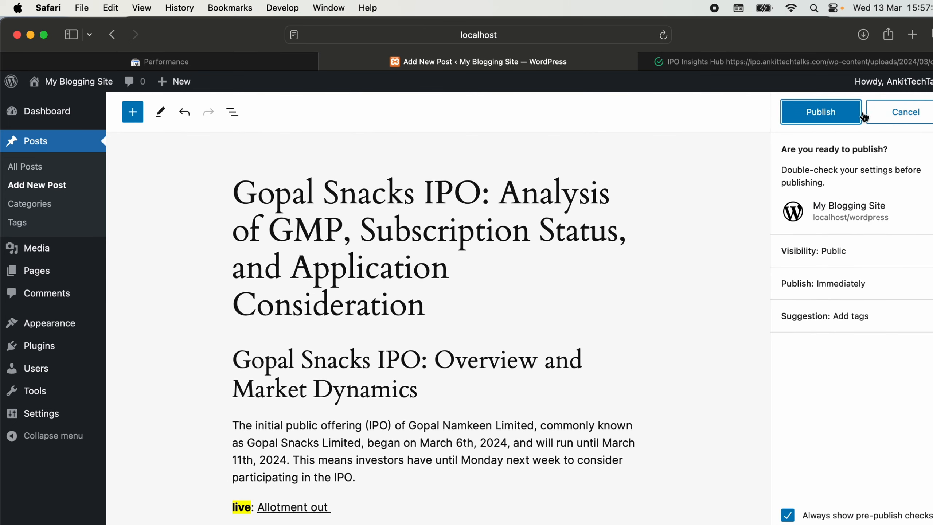
pyautogui.click(818, 112)
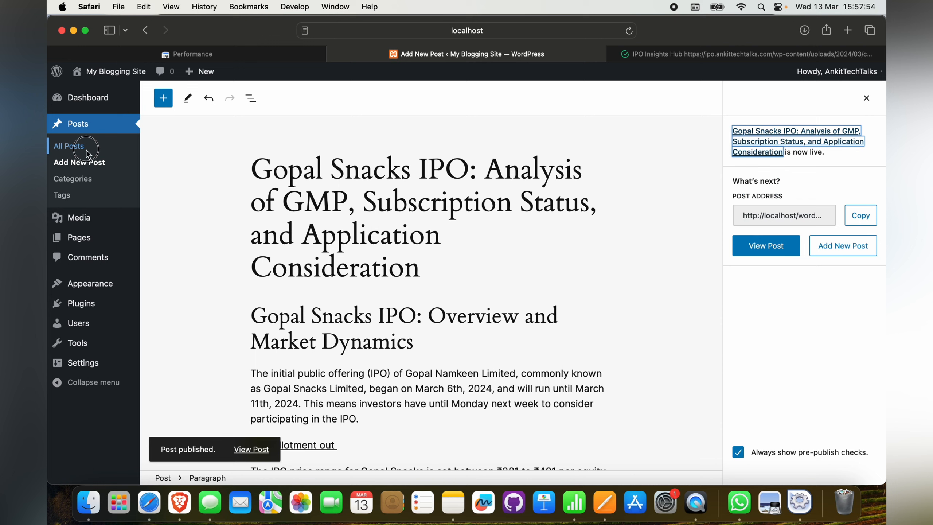
# Leave the post editor and view the blogging site's front page in its current theme.
pyautogui.click(41, 167)
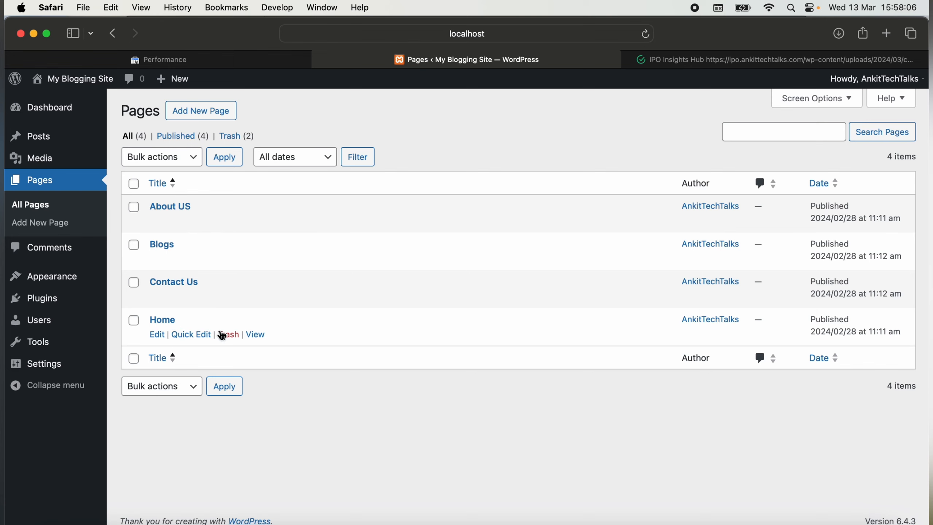
pyautogui.click(62, 86)
pyautogui.scroll(-5, 370, 246)
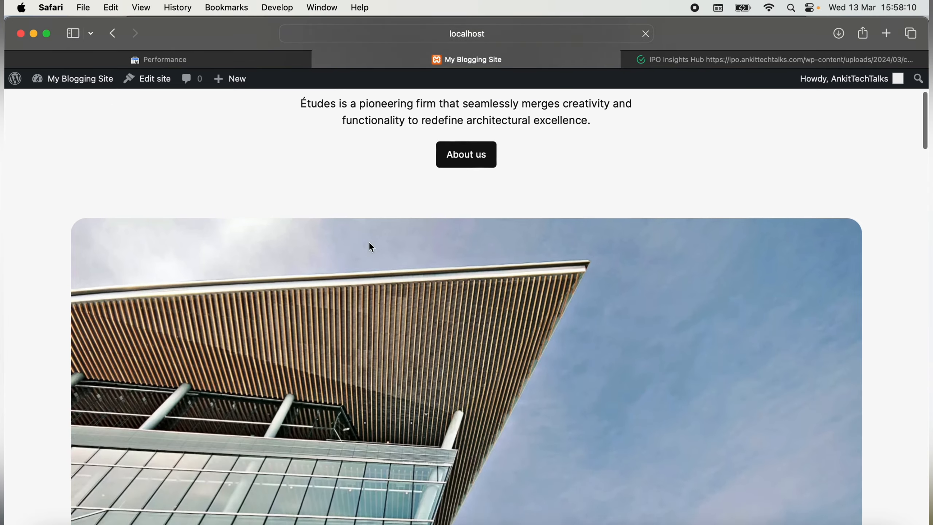
pyautogui.scroll(5, 586, 165)
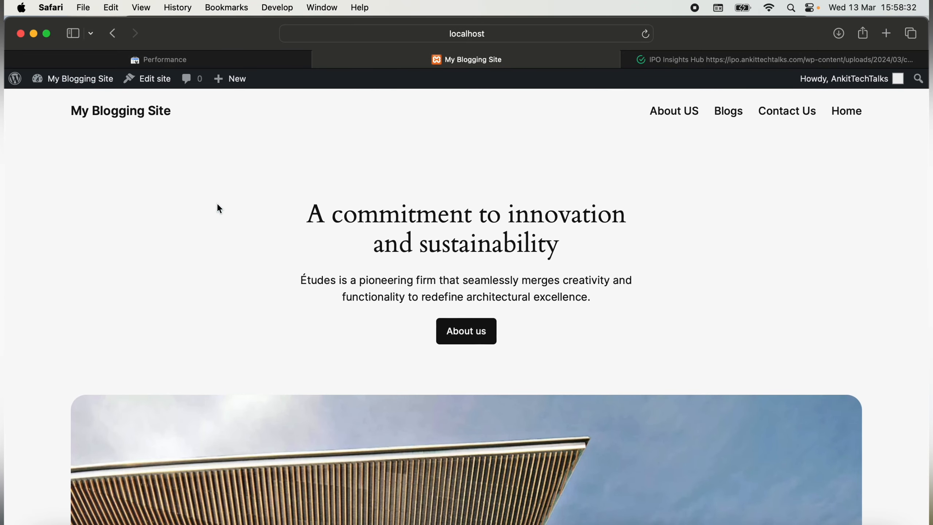
# Search the theme directory for "blogvi", then install and activate the Blogvi theme.
pyautogui.click(14, 80)
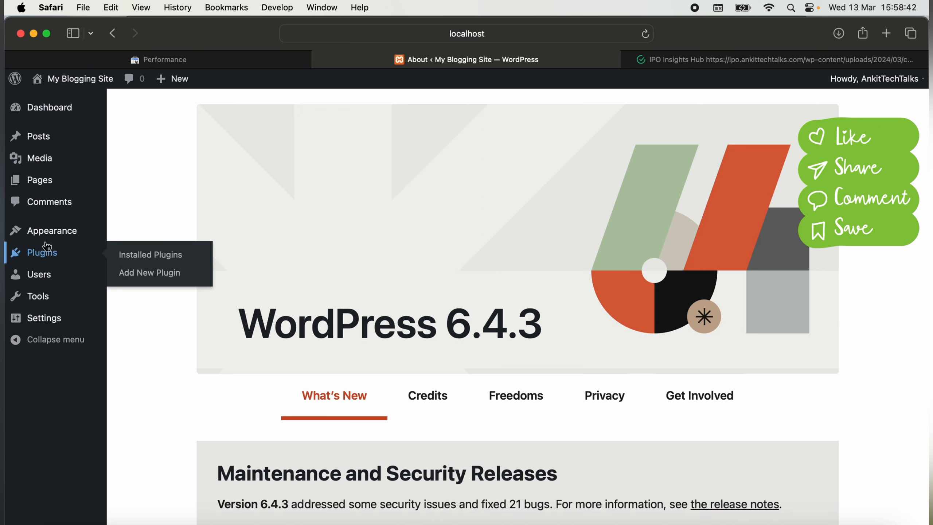
pyautogui.click(51, 232)
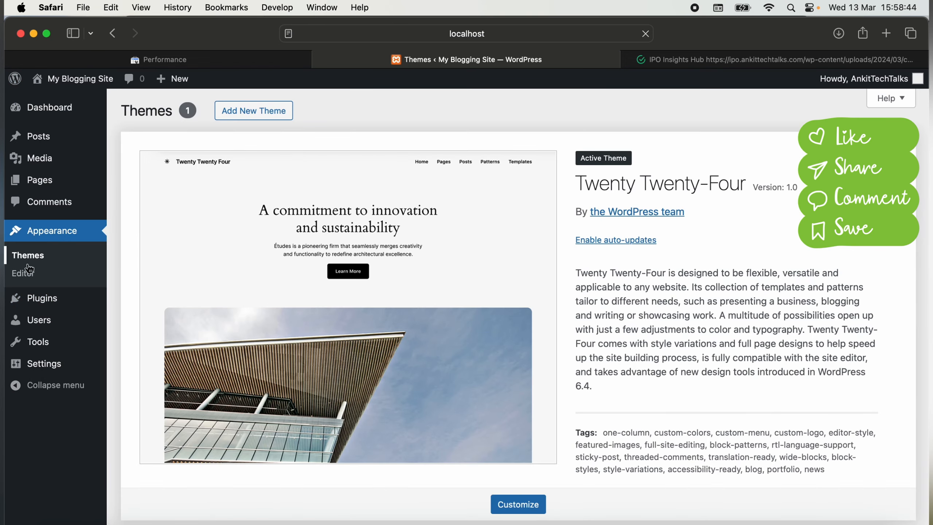
pyautogui.click(258, 111)
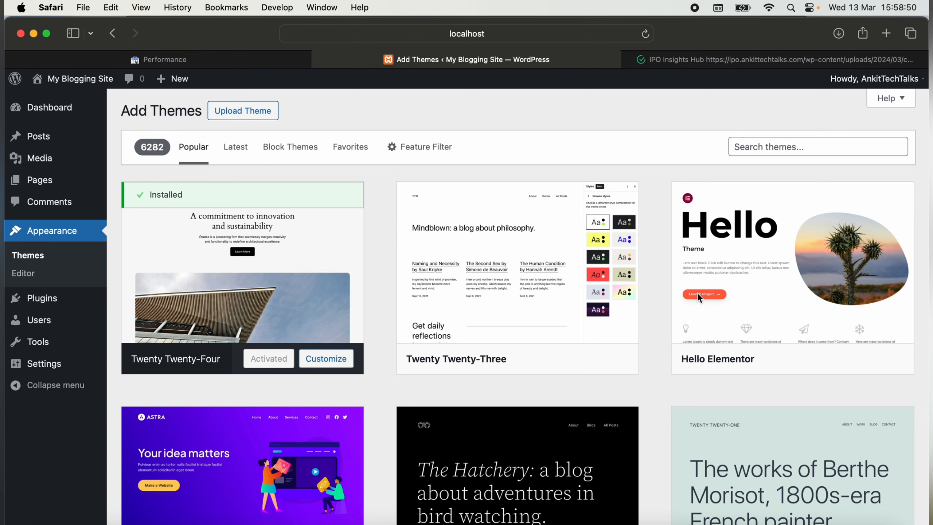
pyautogui.click(763, 147)
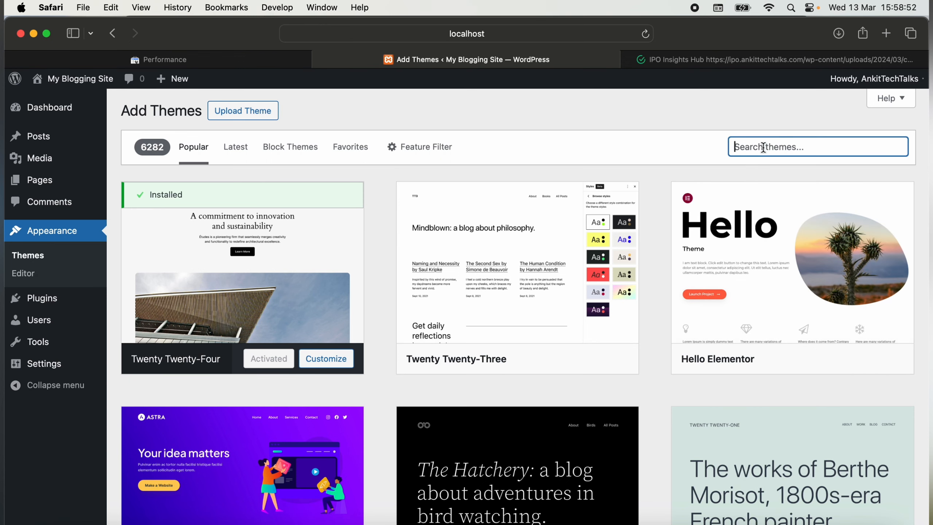
pyautogui.write('blogvi')
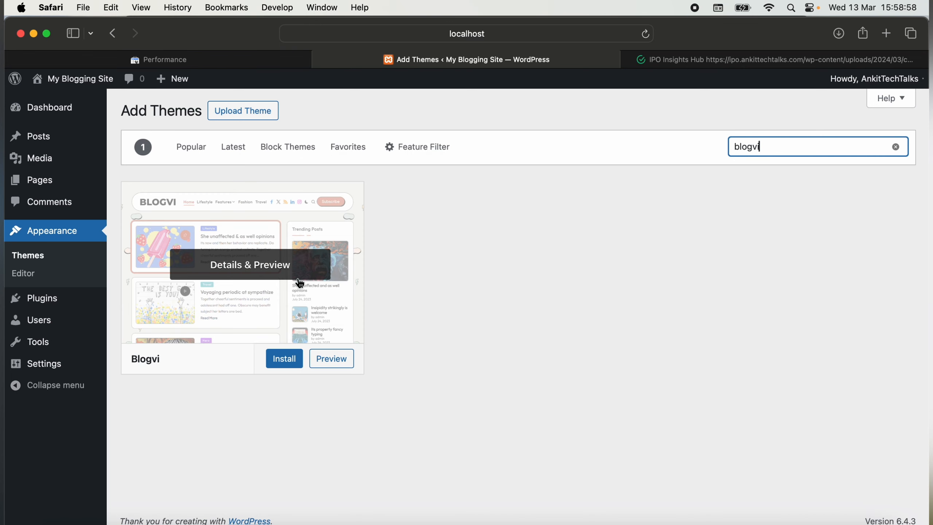
pyautogui.click(282, 360)
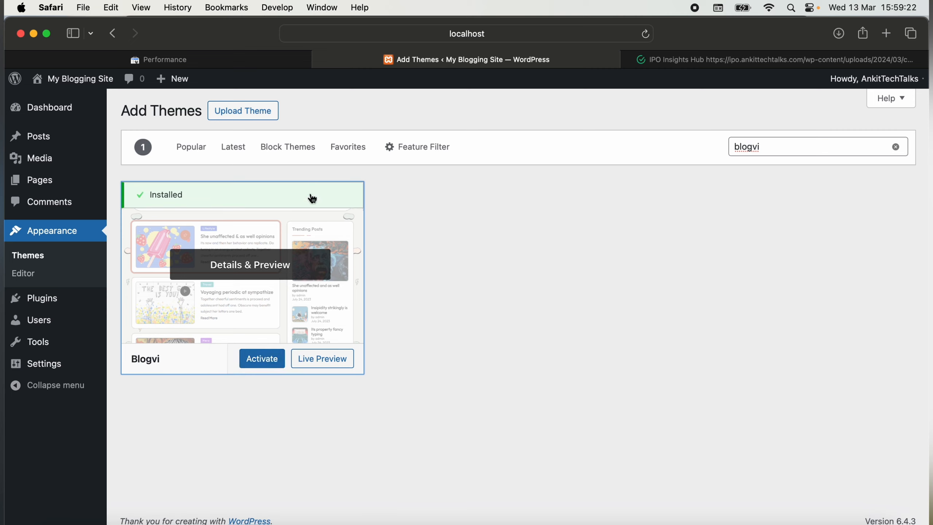
pyautogui.click(264, 360)
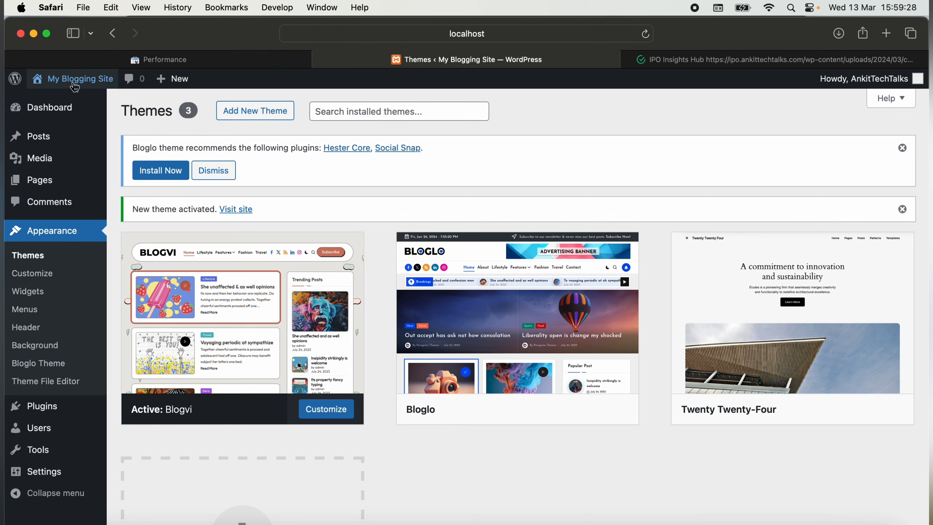
# View the blogging site's home page from start to end in the Blogvi theme.
pyautogui.moveTo(66, 79)
pyautogui.click(61, 102)
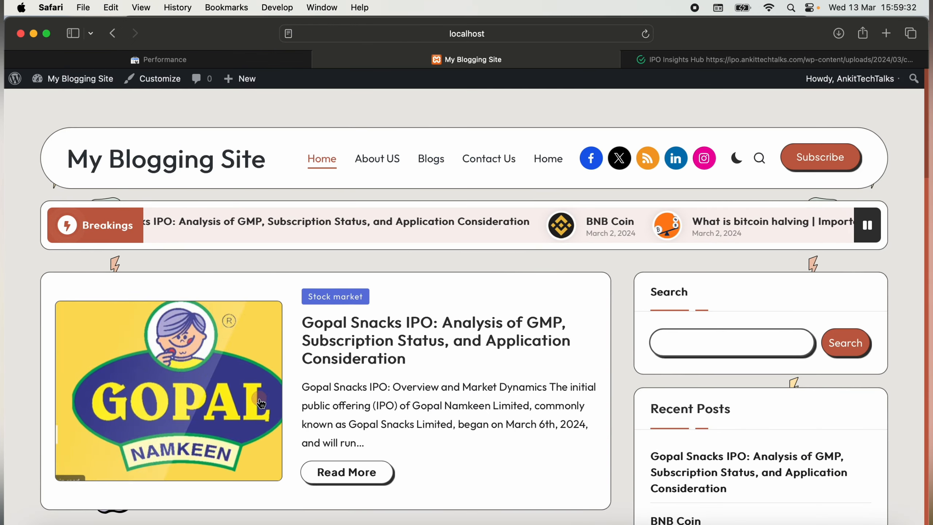
pyautogui.scroll(-20, 261, 403)
pyautogui.scroll(20, 262, 403)
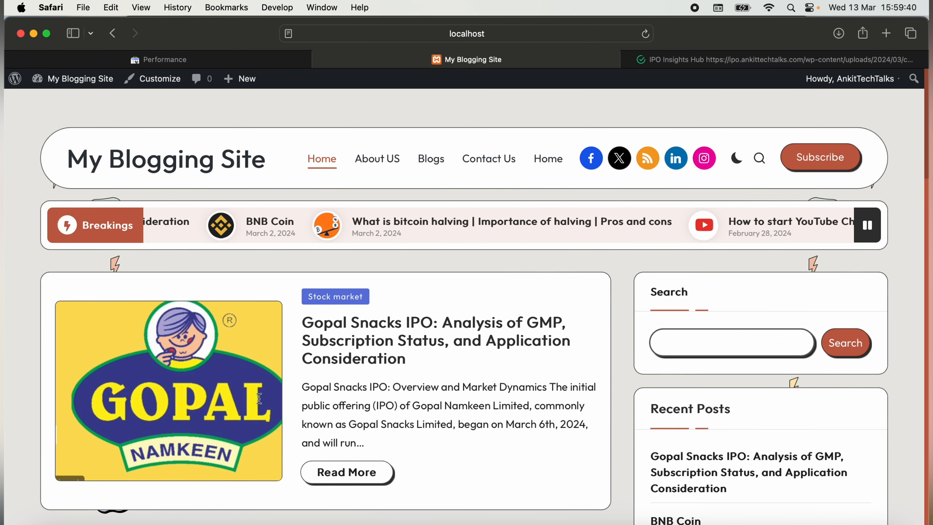
# Open the customization options of the active Blogvi theme.
pyautogui.click(16, 82)
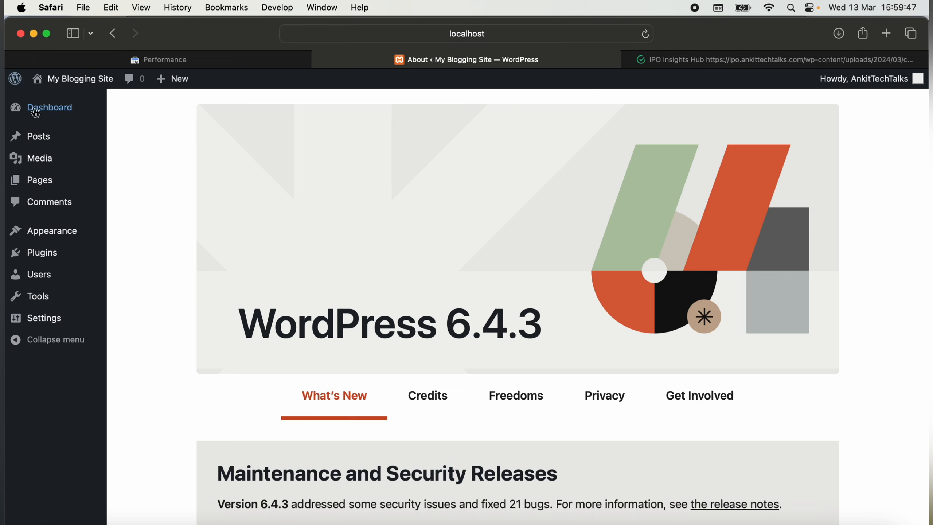
pyautogui.moveTo(59, 233)
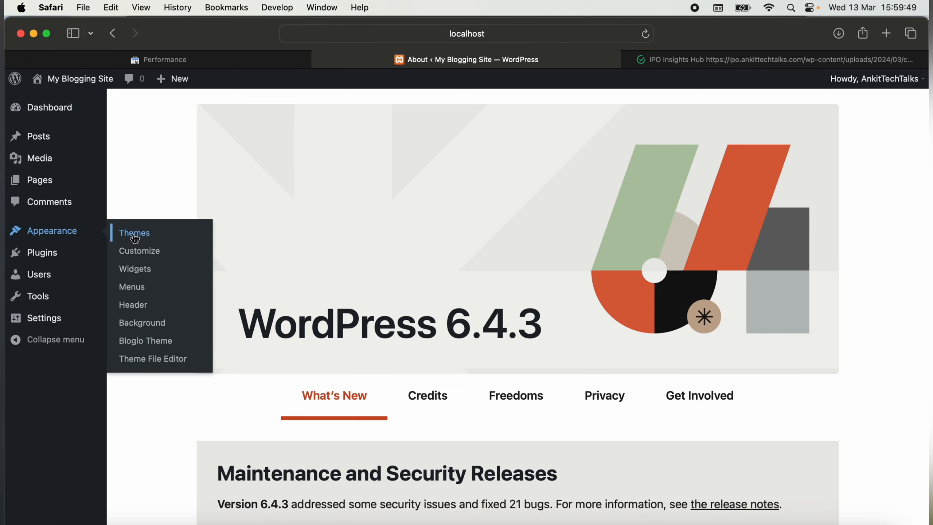
pyautogui.click(143, 252)
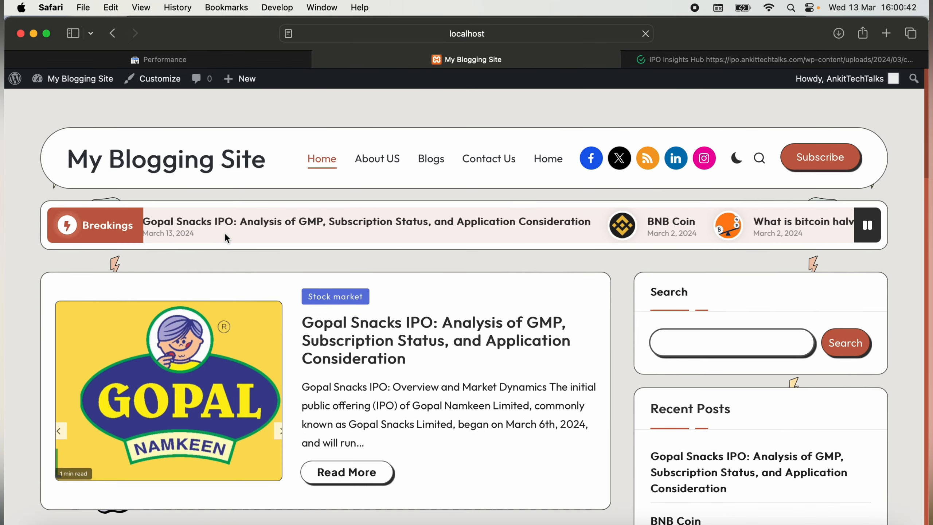
# Look over the Blogvi home page, from the news ticker and post list down to the footer widget areas.
pyautogui.scroll(-5, 226, 234)
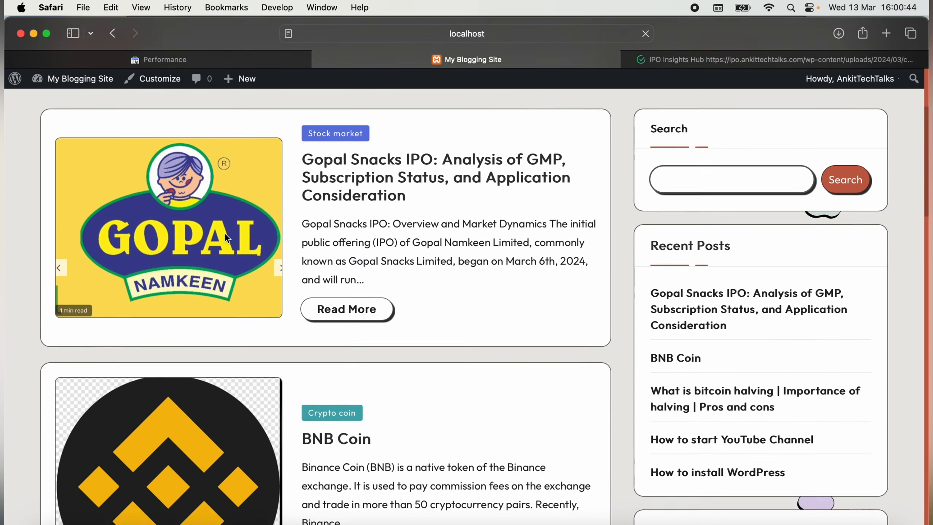
pyautogui.scroll(6, 227, 236)
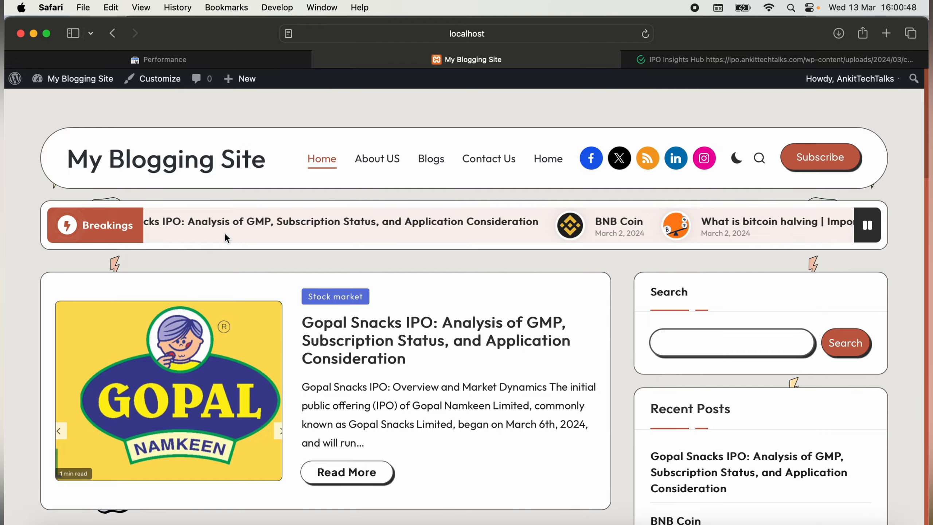
pyautogui.scroll(-10, 226, 237)
pyautogui.scroll(-20, 228, 238)
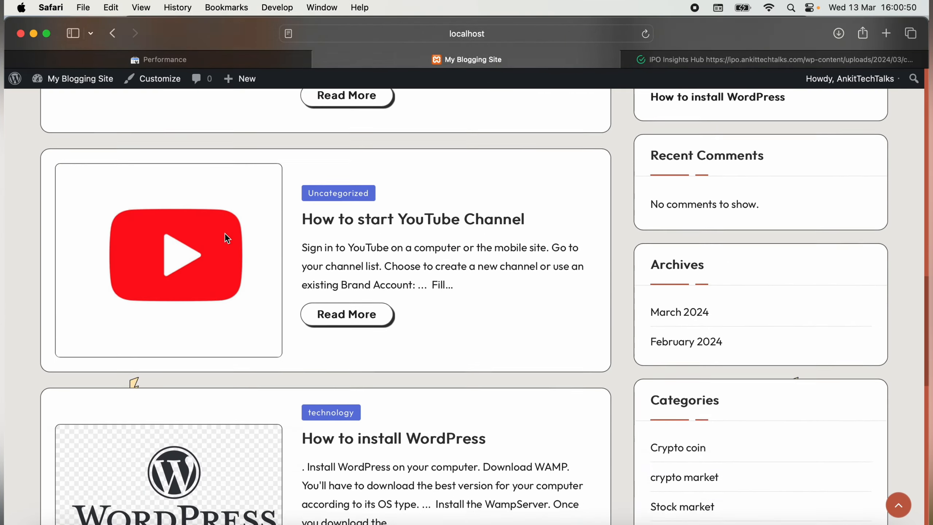
pyautogui.scroll(-7, 225, 233)
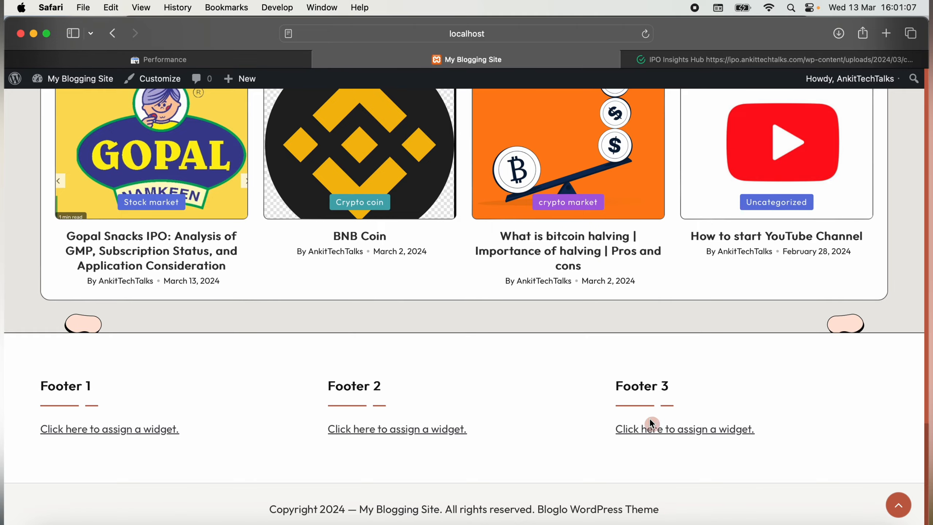
pyautogui.scroll(20, 649, 419)
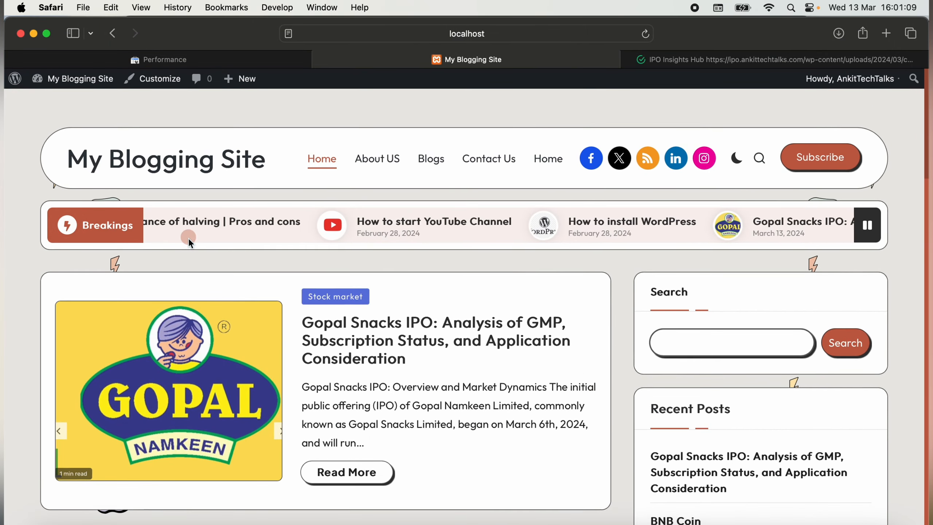
# Return to the WordPress admin area and open the customizer for the active Blogvi theme.
pyautogui.moveTo(15, 79)
pyautogui.click(33, 98)
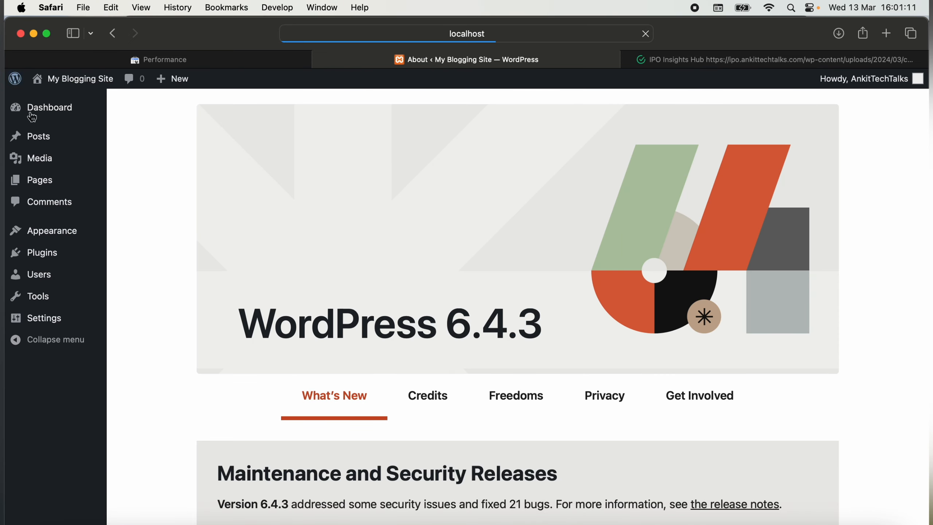
pyautogui.click(52, 236)
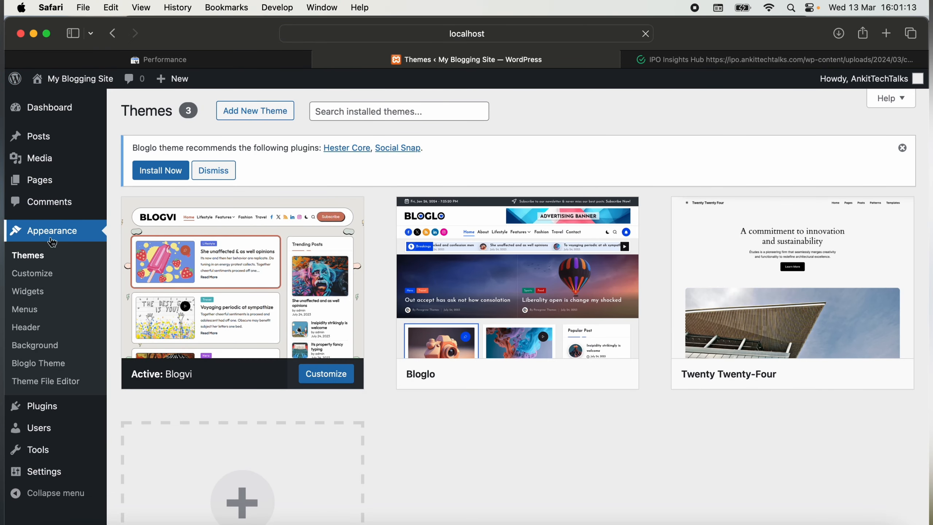
pyautogui.click(37, 276)
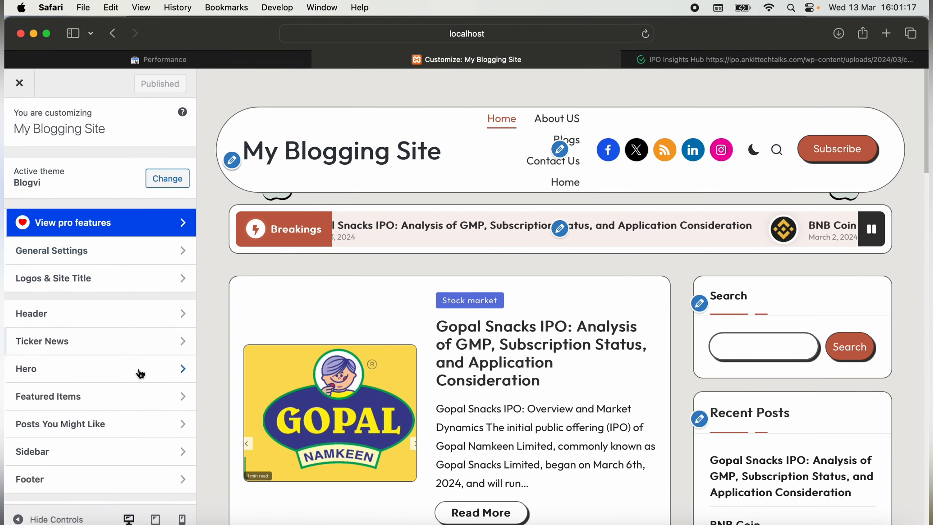
pyautogui.scroll(-5, 141, 373)
pyautogui.scroll(5, 140, 374)
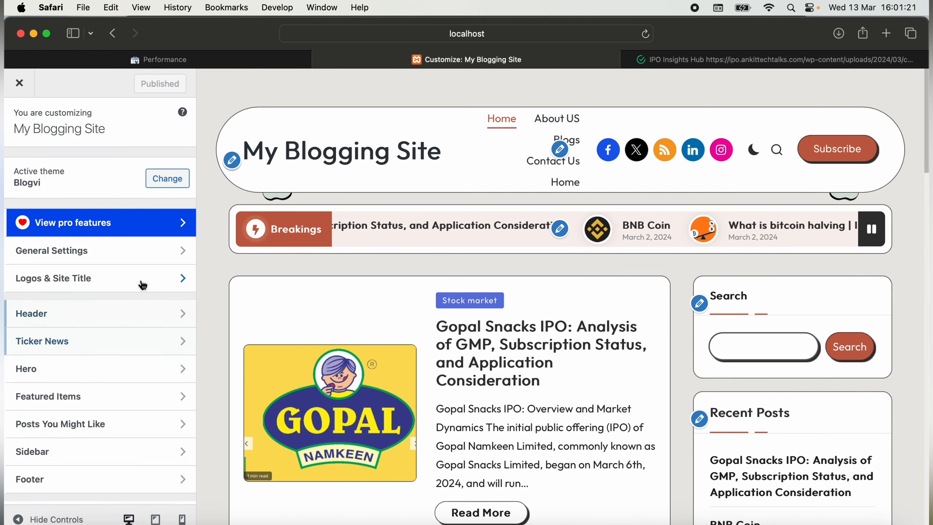
# Examine the theme's general settings for layout, base colors and base typography without changing them.
pyautogui.click(146, 254)
pyautogui.click(138, 181)
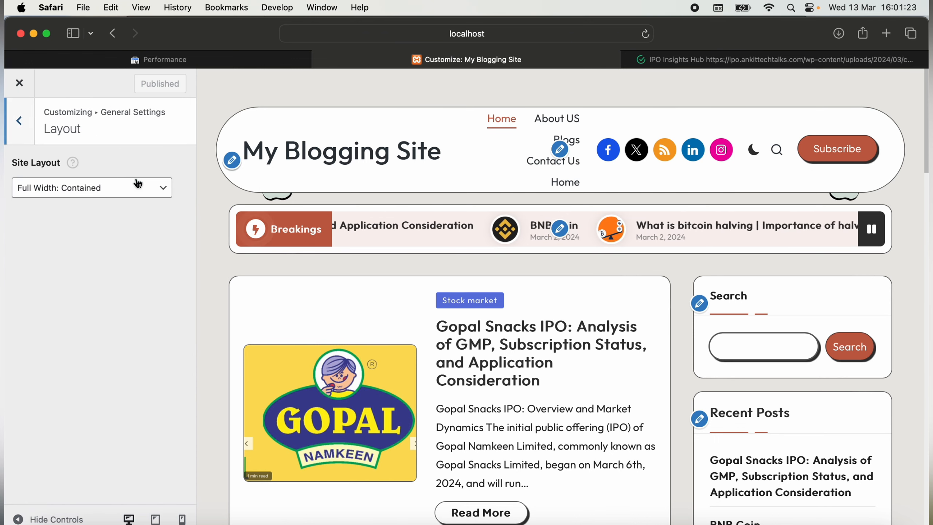
pyautogui.click(27, 128)
pyautogui.click(69, 193)
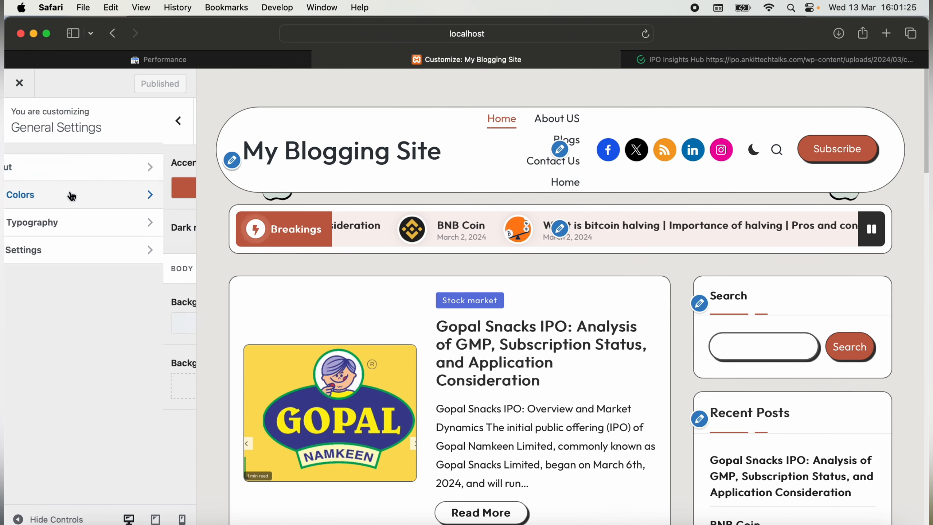
pyautogui.click(22, 129)
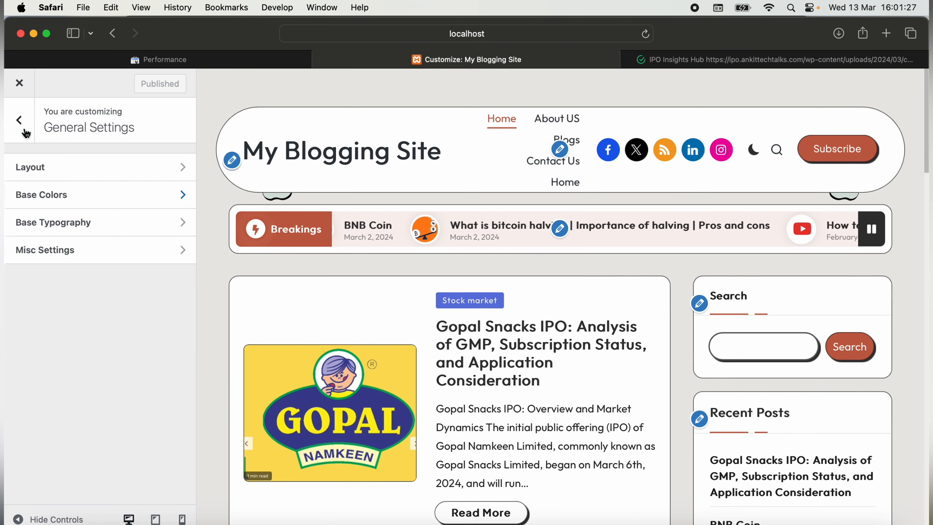
pyautogui.click(75, 221)
pyautogui.click(27, 123)
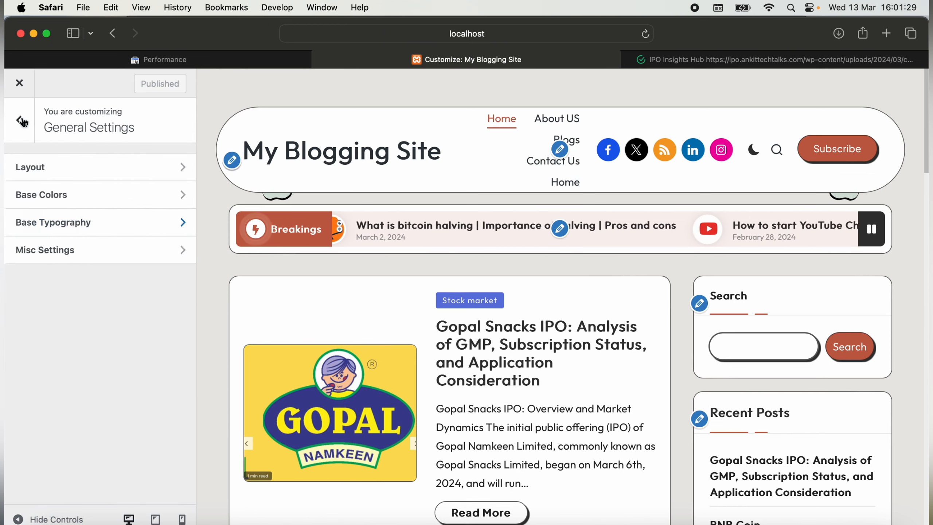
pyautogui.click(22, 129)
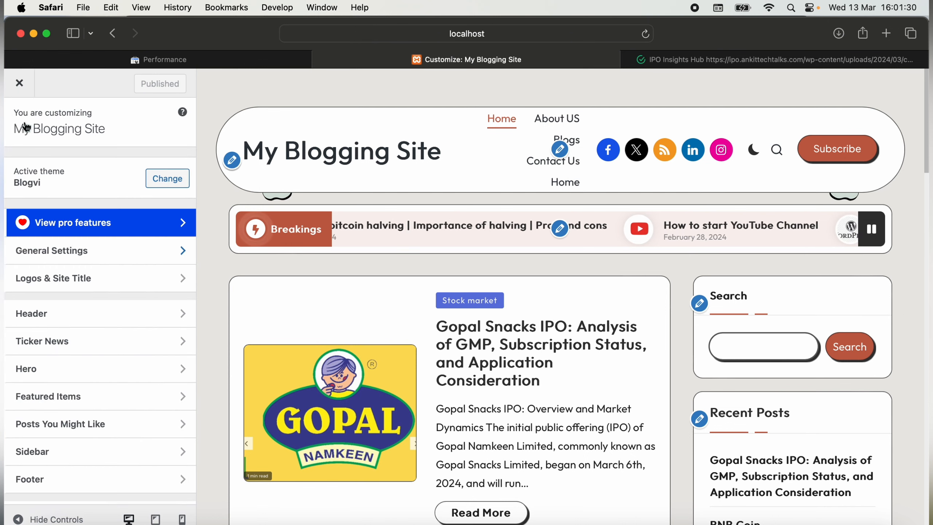
# Open the Logos & Site Title settings and look at the media library and upload options for the logo.
pyautogui.click(78, 287)
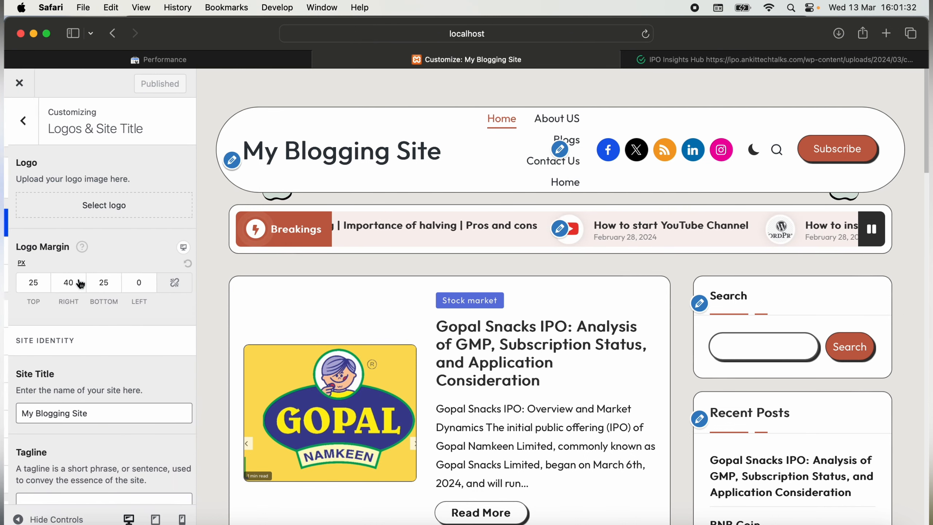
pyautogui.click(114, 209)
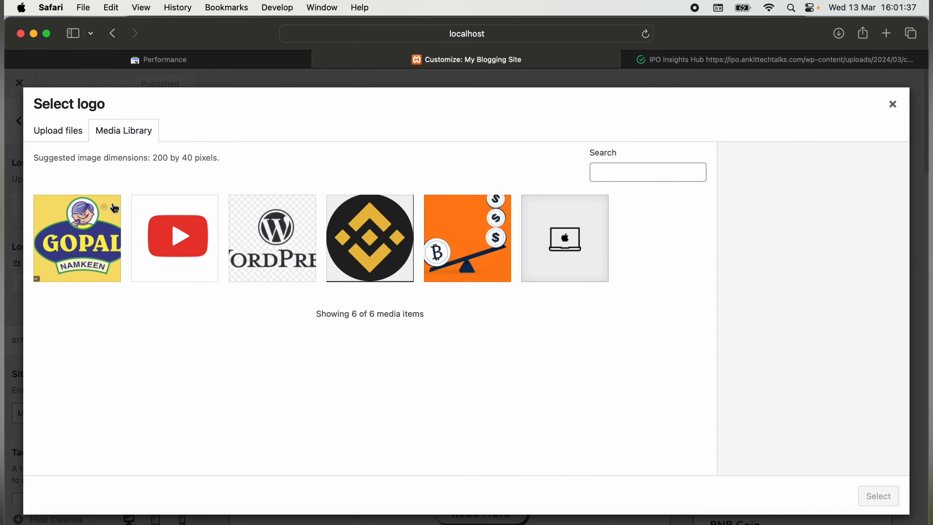
pyautogui.click(68, 141)
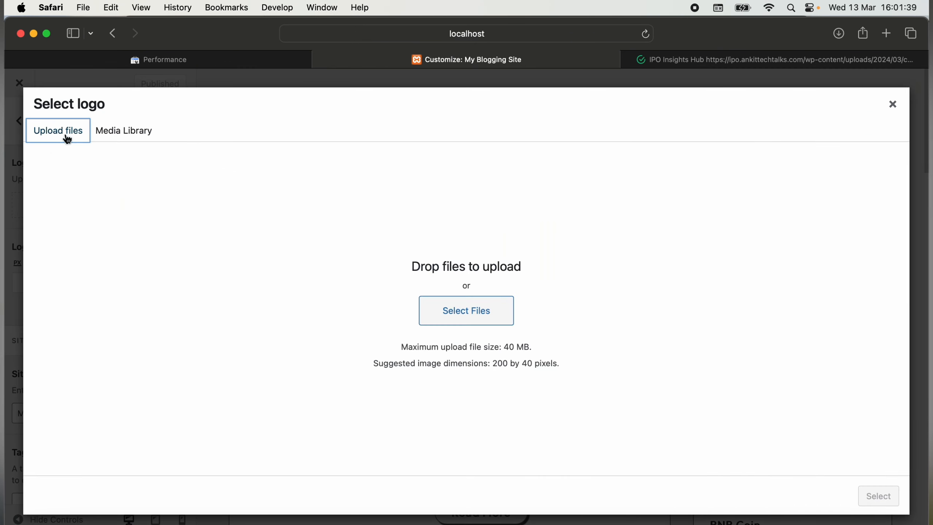
pyautogui.click(894, 107)
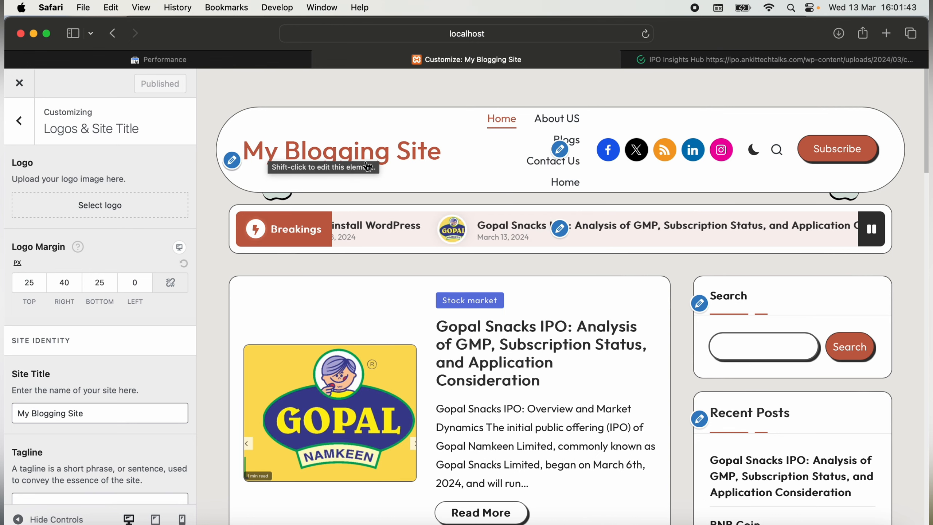
# Clear the site title and re-enter it as "My Blogging Site".
pyautogui.moveTo(146, 412); pyautogui.dragTo(28, 411)
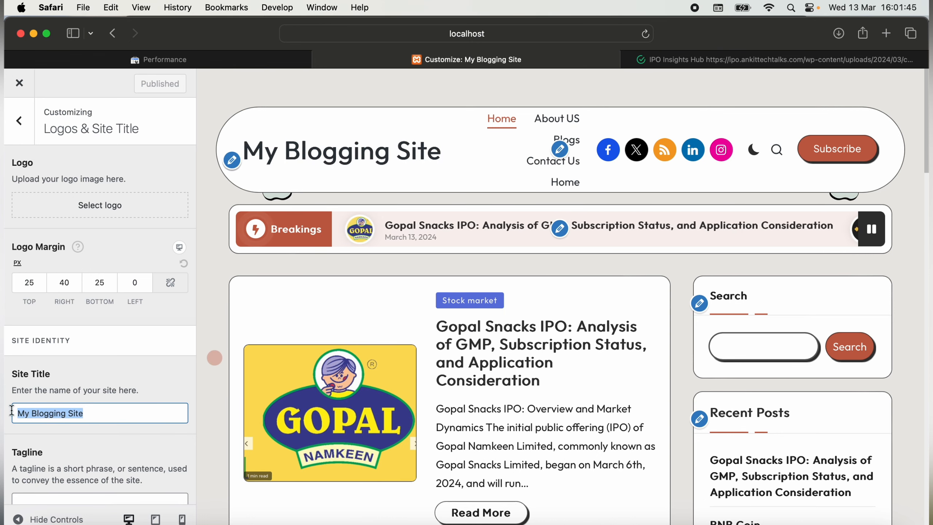
pyautogui.press('BackSpace')
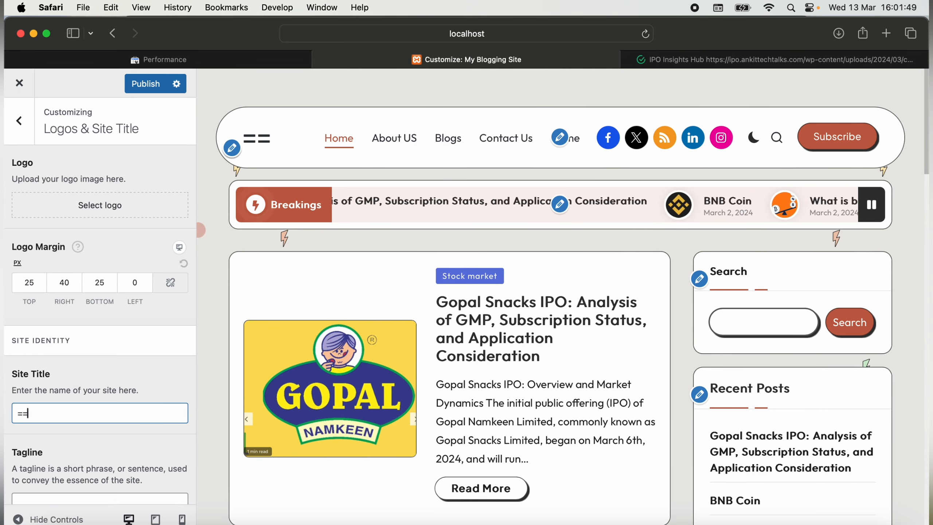
pyautogui.press('BackSpace')
pyautogui.press('BackSpace')
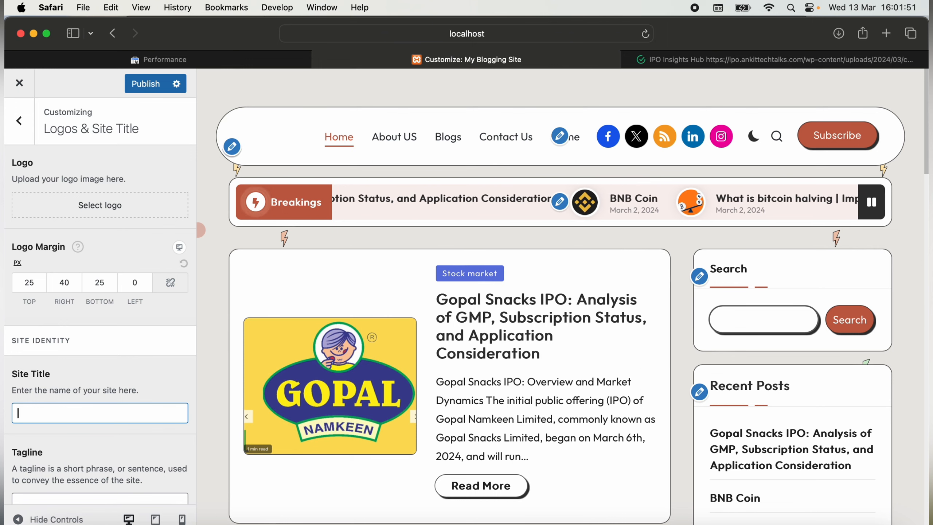
pyautogui.write('M')
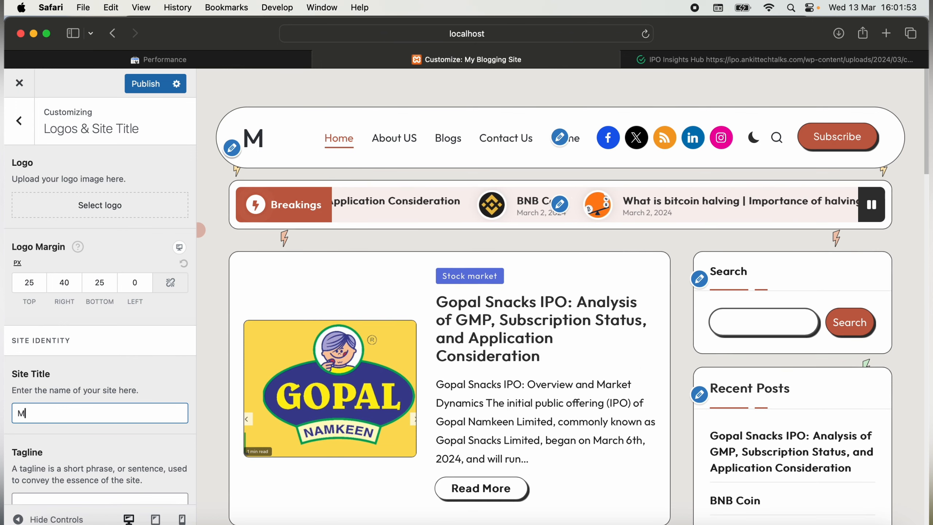
pyautogui.write('y Bl')
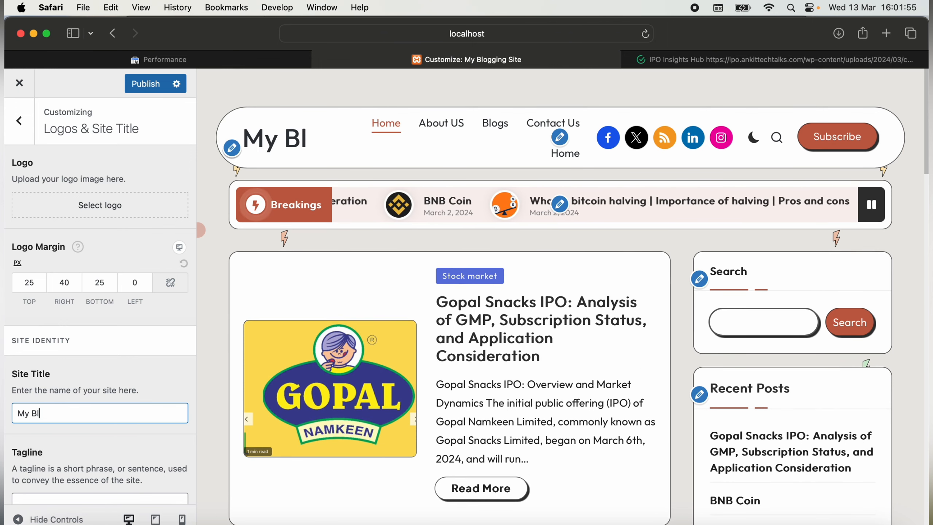
pyautogui.write('ogging Site')
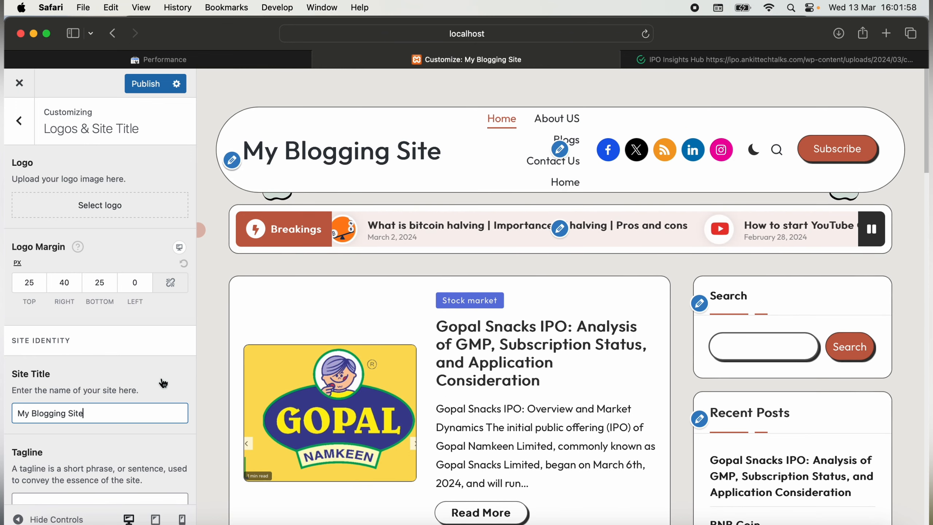
# Set the site tagline to "All in one" and turn on its display in the header.
pyautogui.scroll(-3, 163, 383)
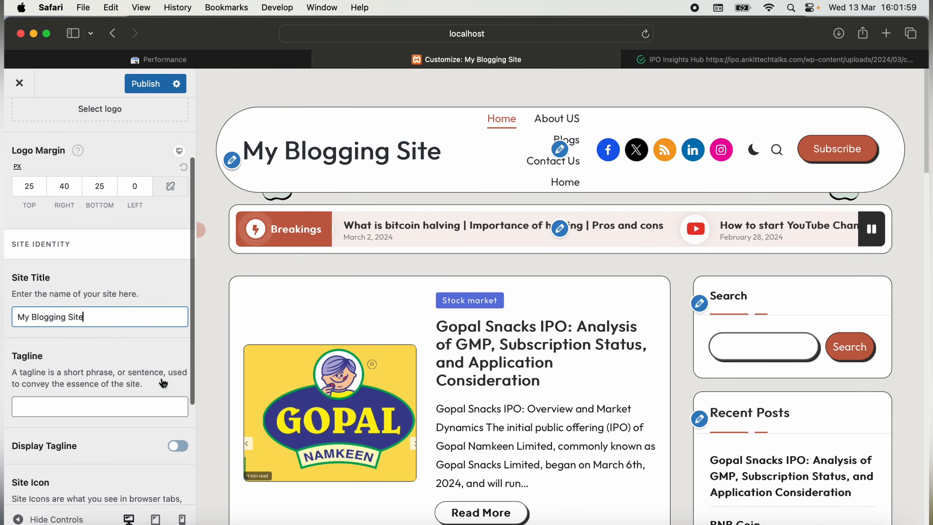
pyautogui.click(74, 405)
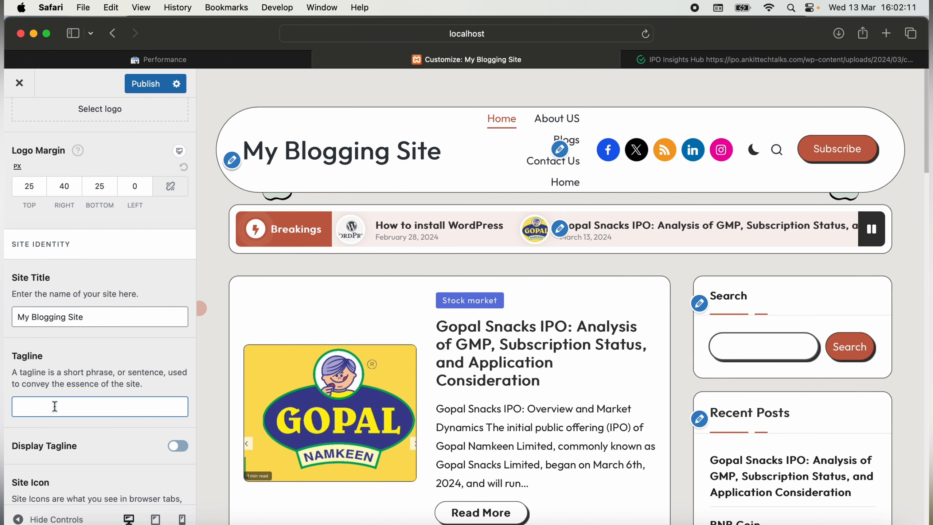
pyautogui.write('nav')
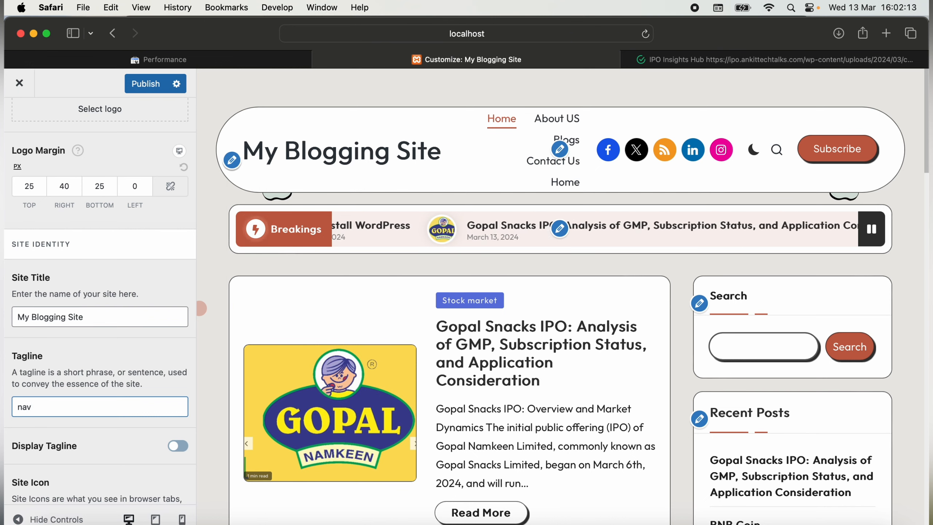
pyautogui.write('i')
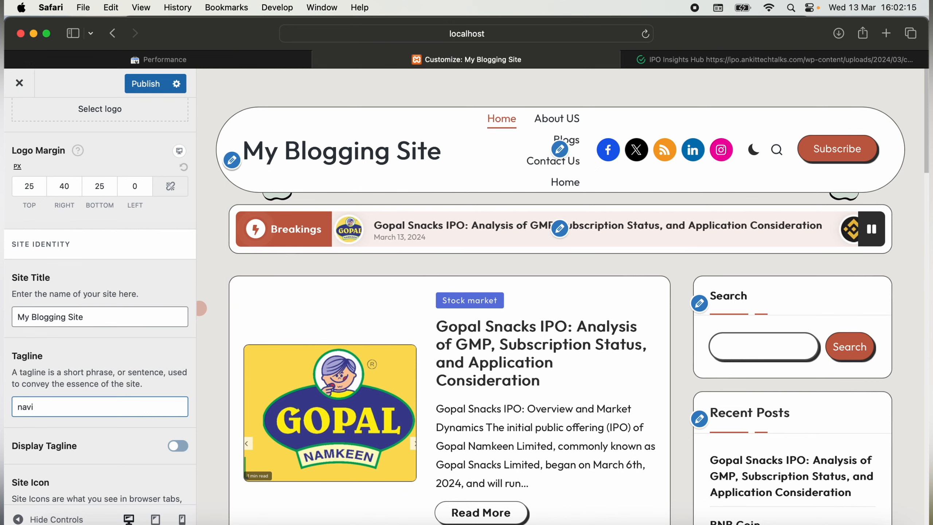
pyautogui.press('BackSpace')
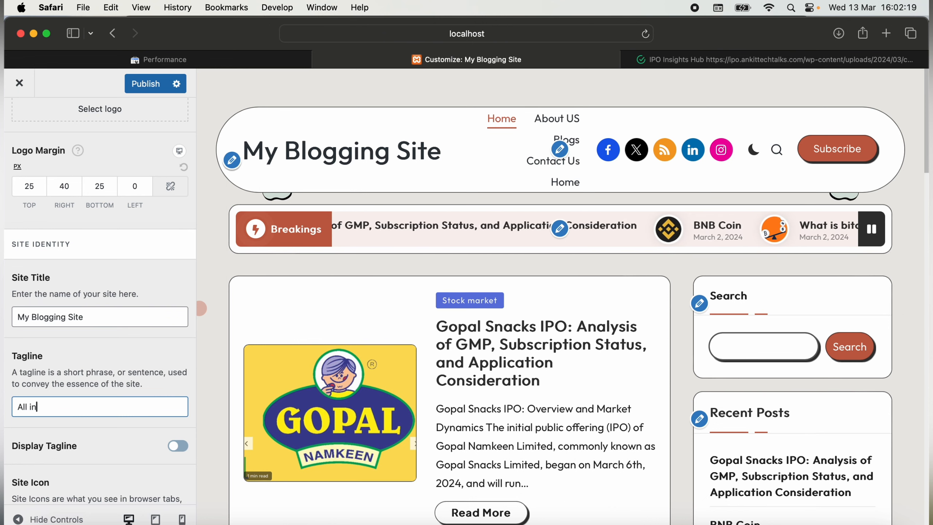
pyautogui.scroll(-3, 88, 404)
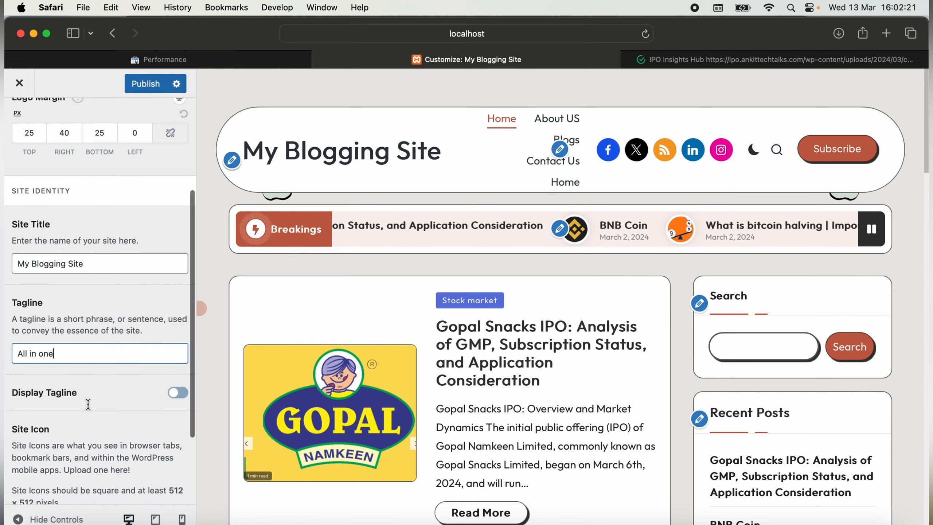
pyautogui.click(176, 388)
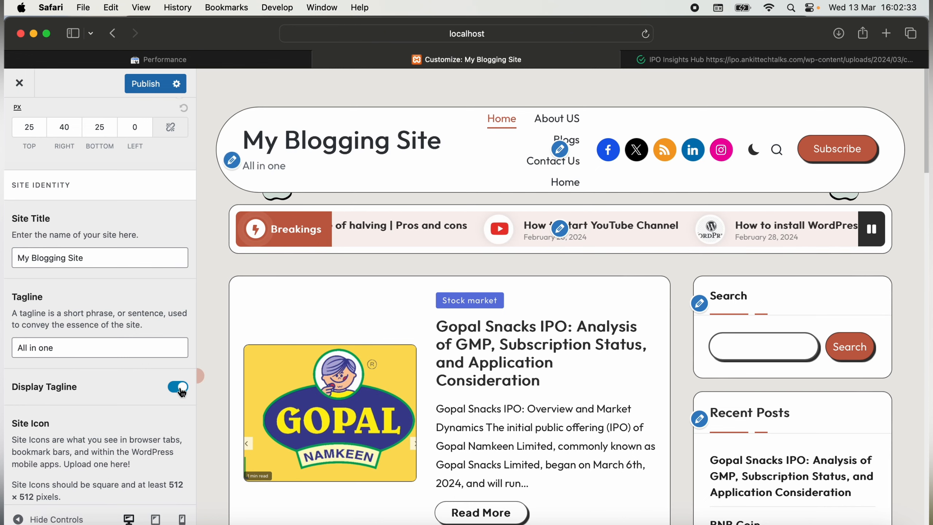
# Choose the red YouTube logo image from the media library as the site icon.
pyautogui.scroll(-3, 183, 393)
pyautogui.scroll(-3, 182, 392)
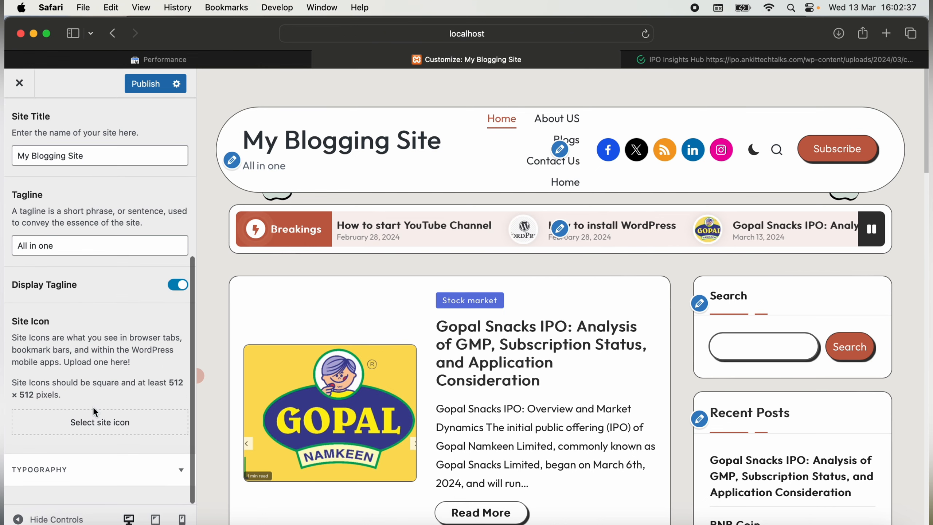
pyautogui.click(90, 421)
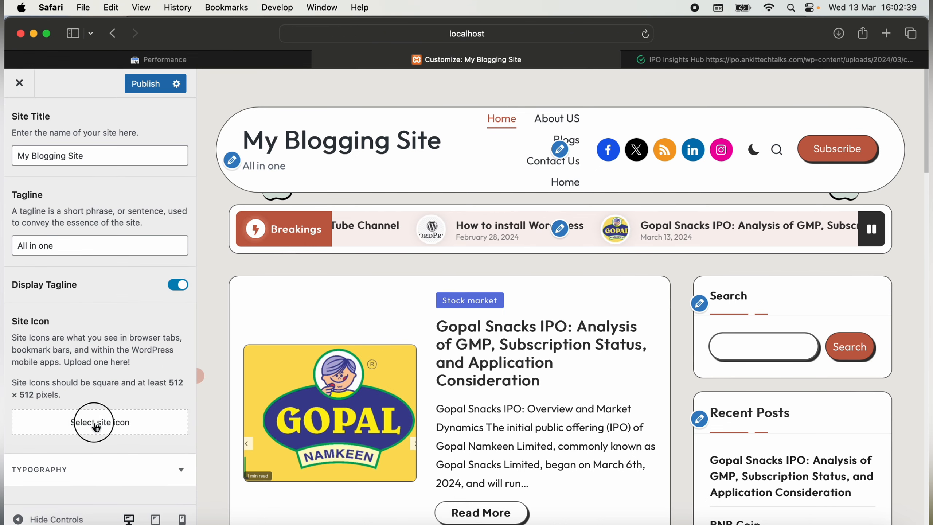
pyautogui.click(121, 131)
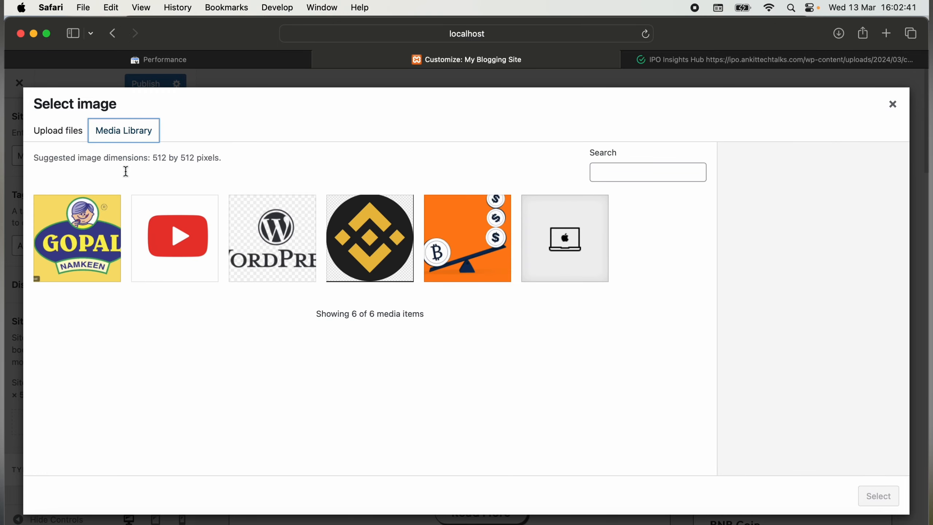
pyautogui.click(172, 252)
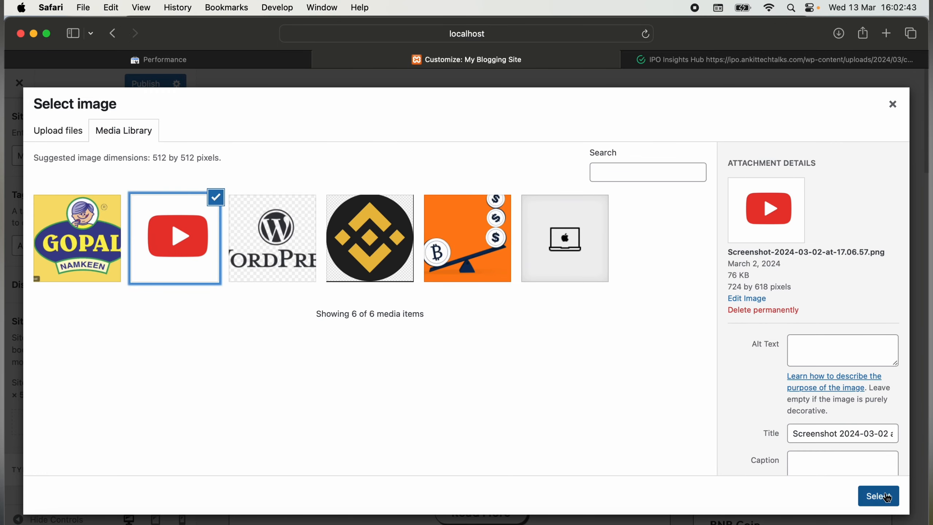
pyautogui.click(887, 496)
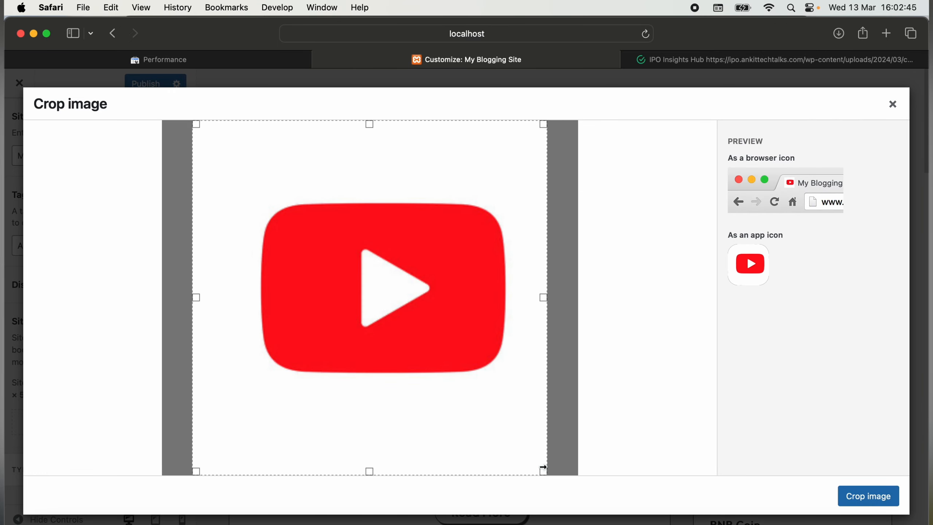
# Crop the site icon image to a smaller square around the red logo and return to the main customizer list.
pyautogui.moveTo(543, 467); pyautogui.dragTo(485, 412)
pyautogui.moveTo(441, 386); pyautogui.dragTo(485, 389)
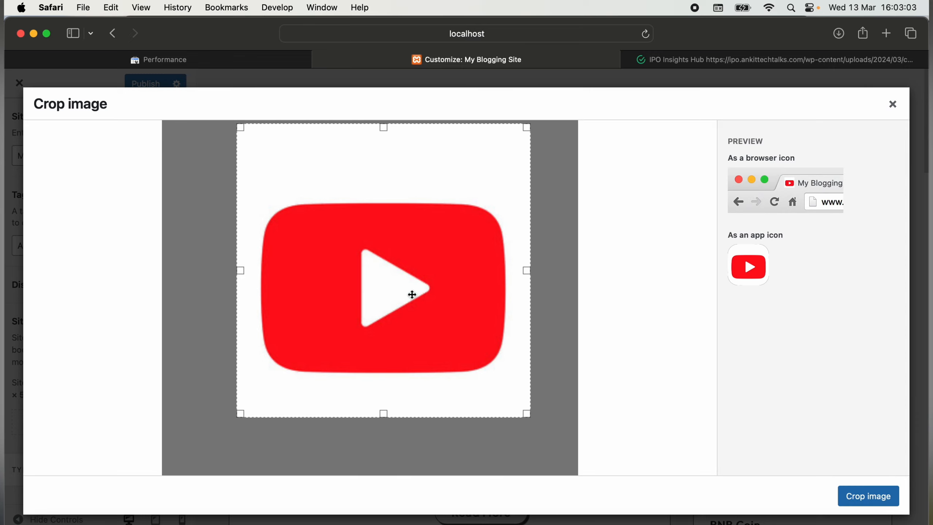
pyautogui.click(864, 496)
pyautogui.click(203, 379)
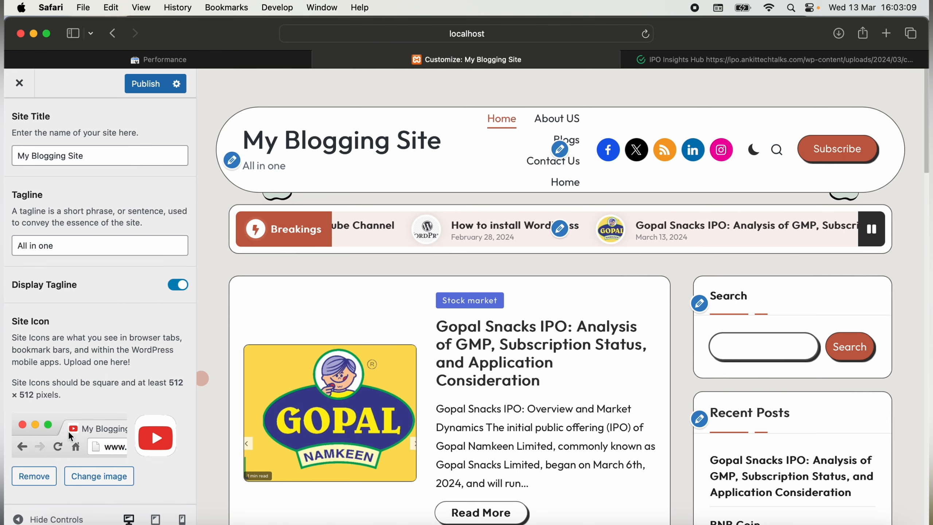
pyautogui.scroll(-1, 148, 396)
pyautogui.scroll(10, 147, 395)
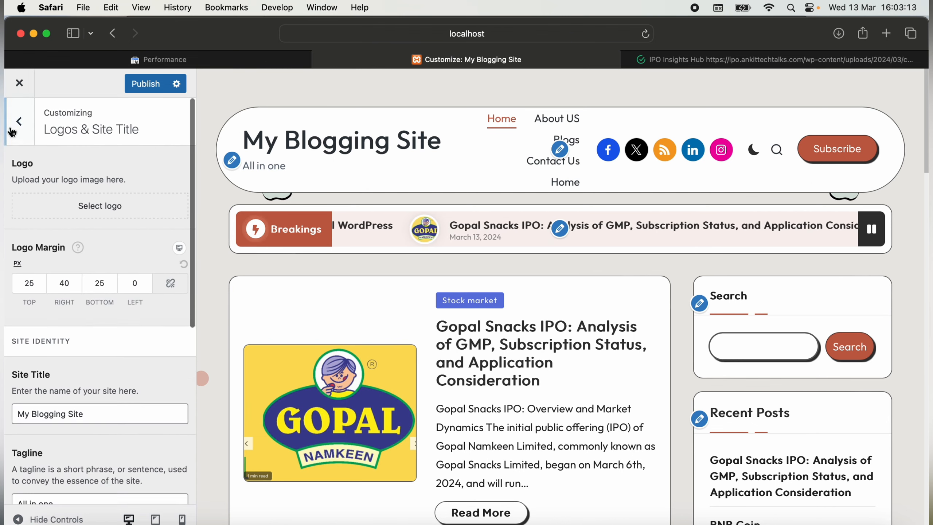
pyautogui.click(25, 137)
# Enable the header's top bar to preview it above the site header, and disable it again.
pyautogui.scroll(-2, 100, 377)
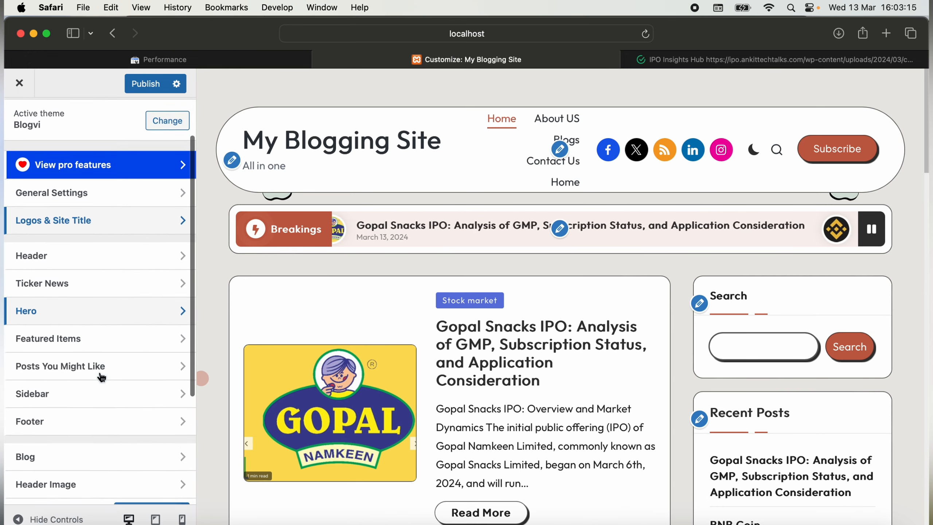
pyautogui.scroll(2, 100, 377)
pyautogui.scroll(-2, 100, 377)
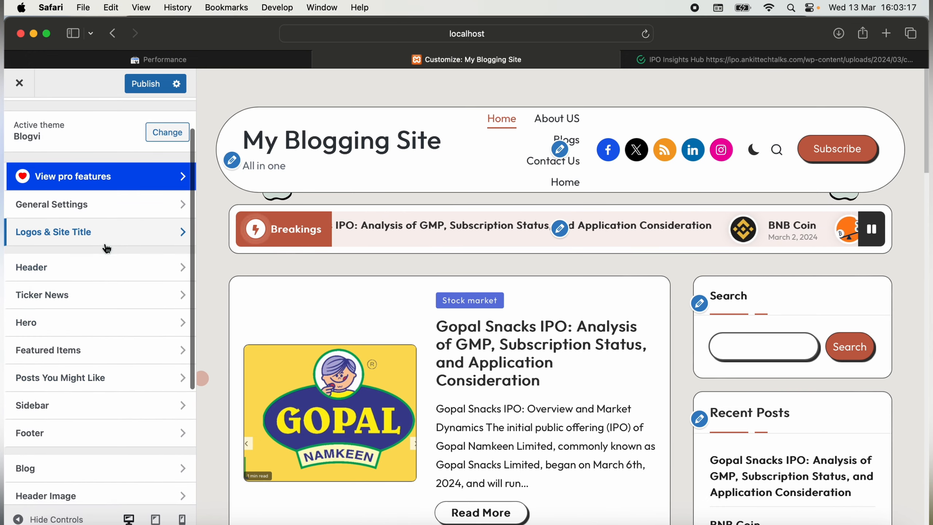
pyautogui.click(106, 266)
pyautogui.click(119, 174)
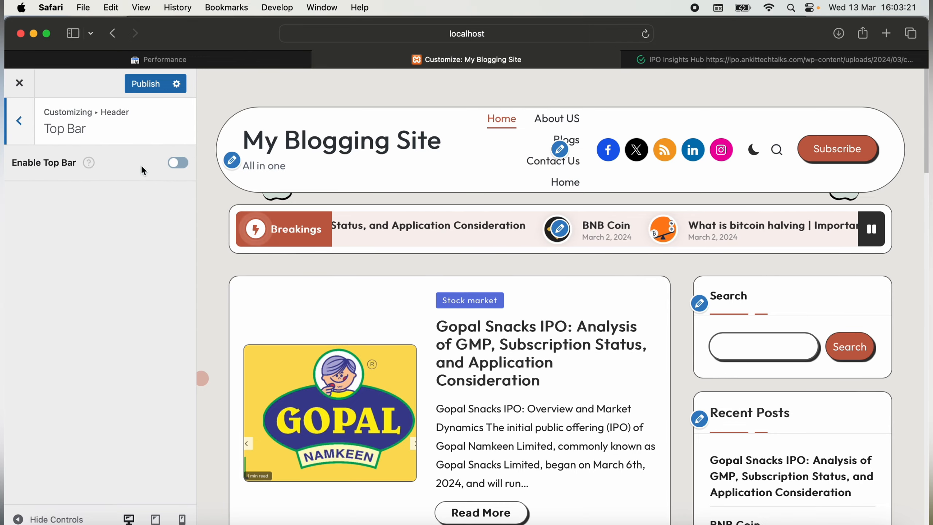
pyautogui.click(180, 163)
pyautogui.click(180, 163)
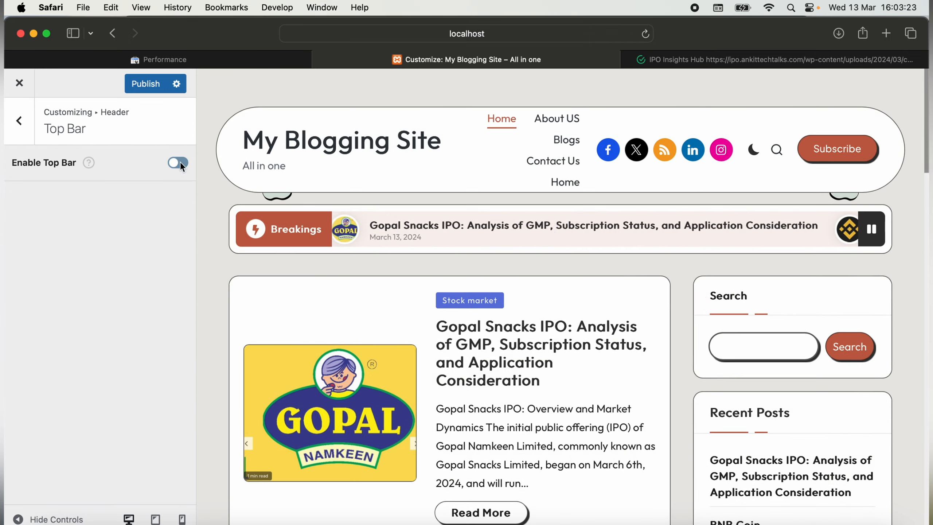
pyautogui.click(180, 164)
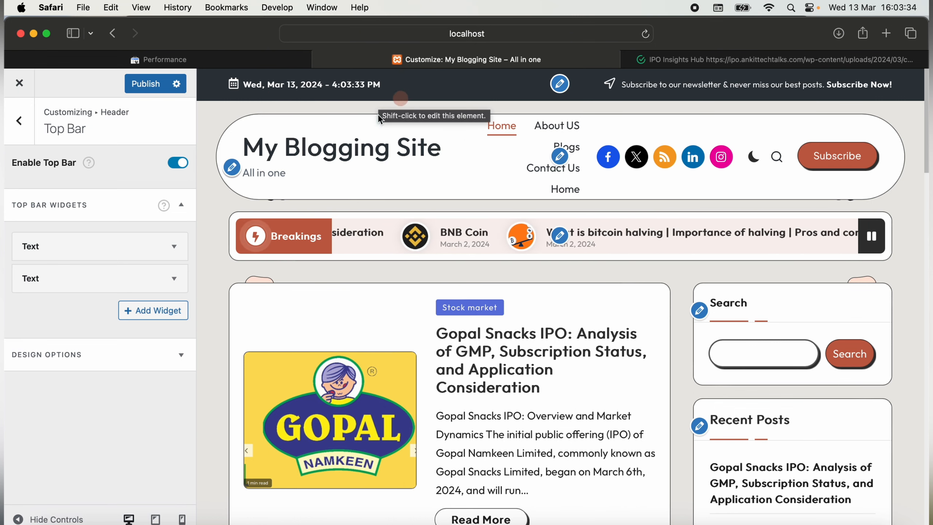
pyautogui.click(179, 168)
pyautogui.click(21, 123)
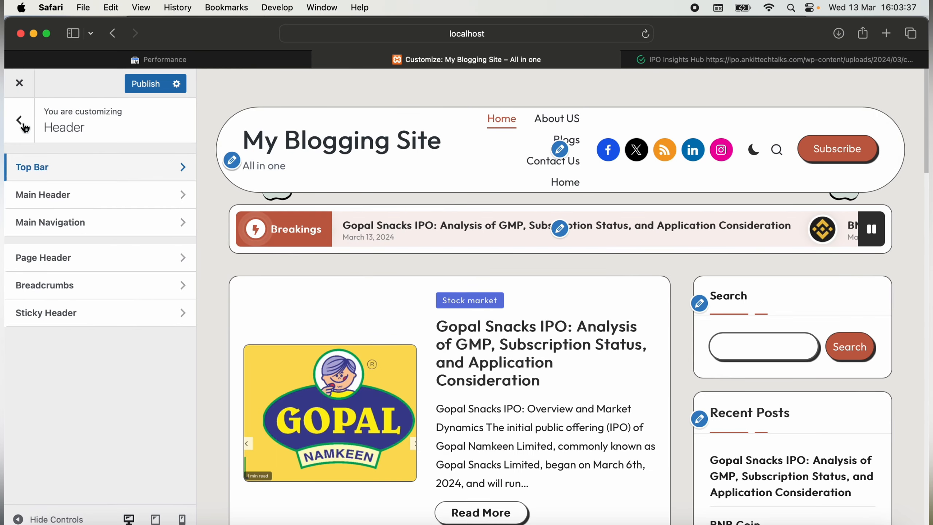
# Examine the Main Header settings, including the header layout, ads image and Social Links widget options.
pyautogui.click(76, 205)
pyautogui.scroll(-1, 113, 321)
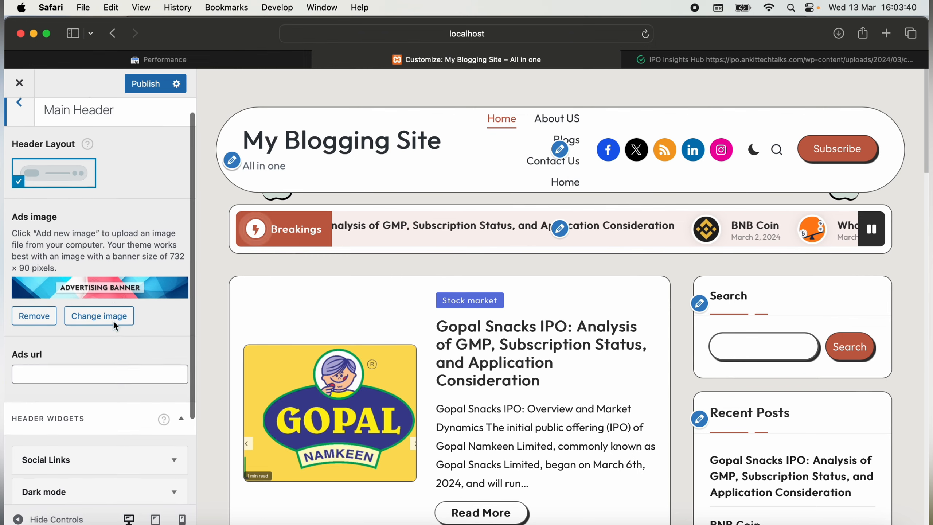
pyautogui.scroll(1, 114, 323)
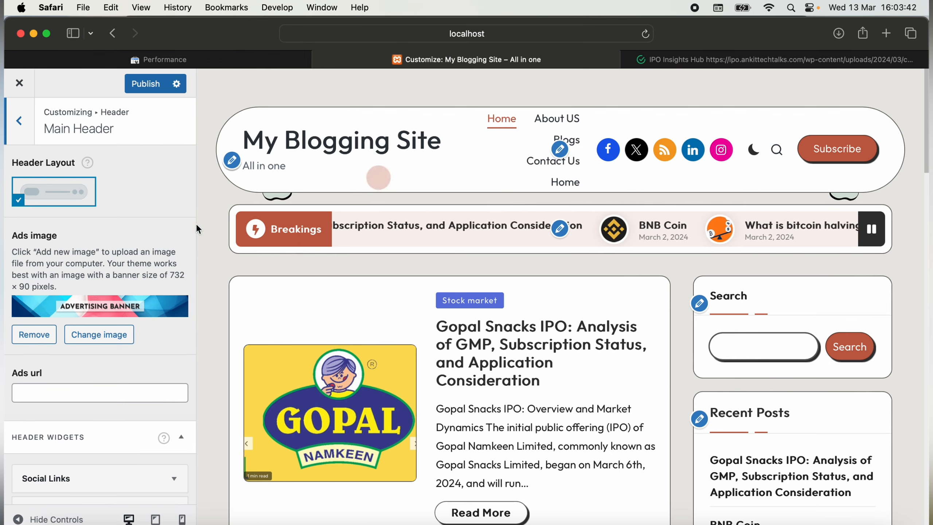
pyautogui.scroll(-7, 112, 342)
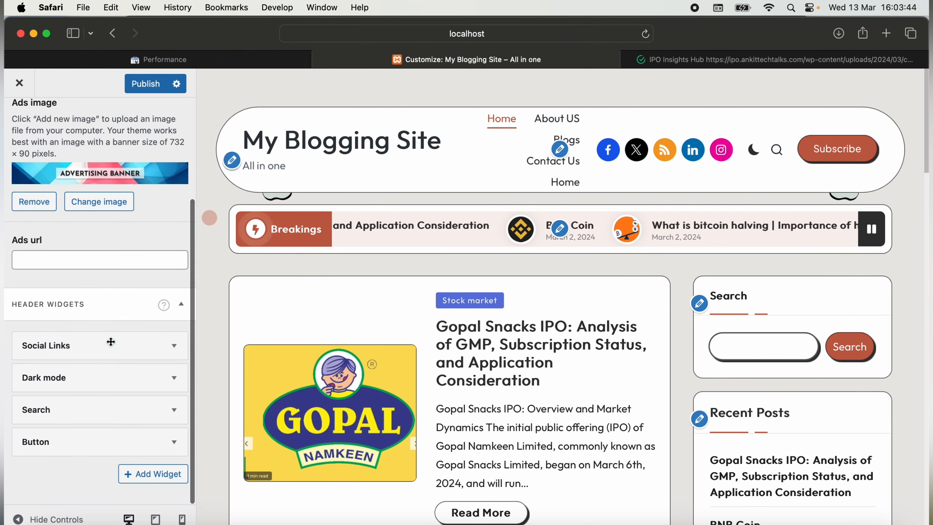
pyautogui.click(131, 345)
pyautogui.scroll(-8, 132, 347)
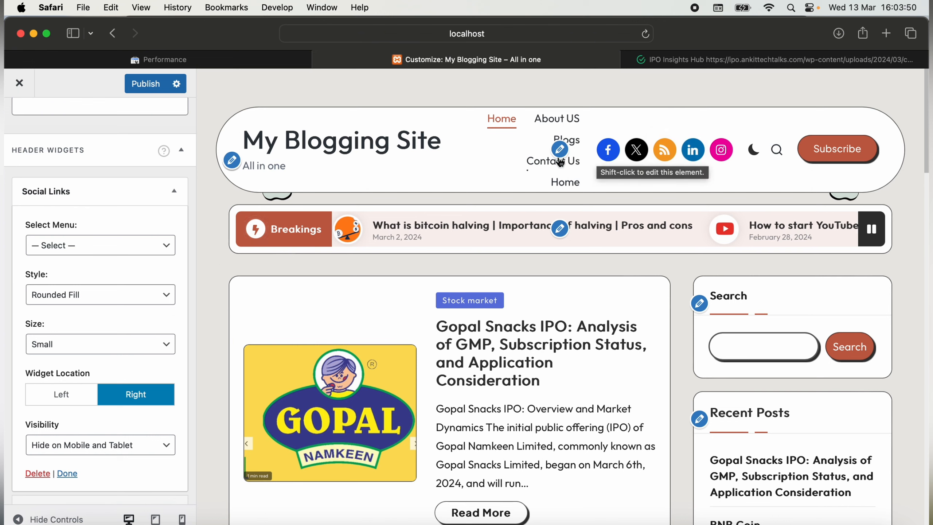
pyautogui.scroll(-4, 93, 382)
pyautogui.scroll(12, 94, 383)
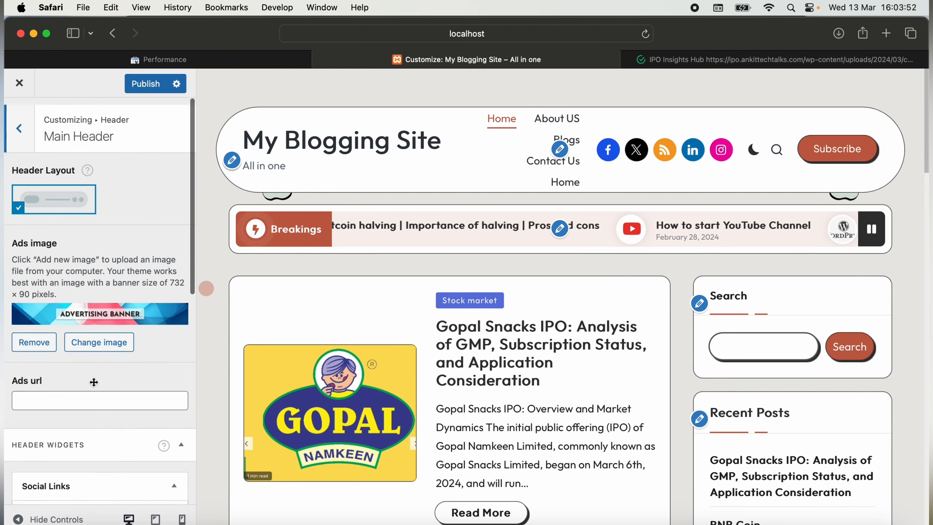
pyautogui.press('Escape')
pyautogui.press('Escape')
# Set the Ticker News section title to "Latest Articles".
pyautogui.click(87, 282)
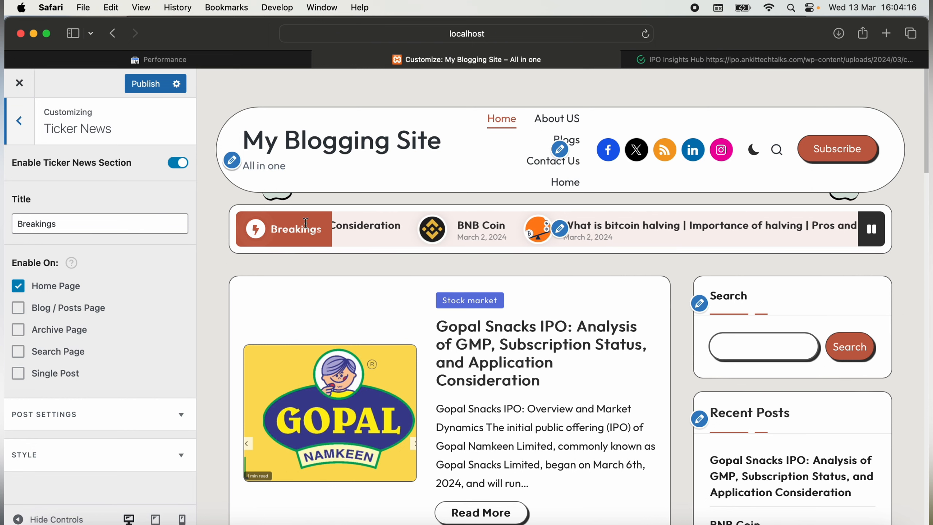
pyautogui.moveTo(109, 221); pyautogui.dragTo(6, 223)
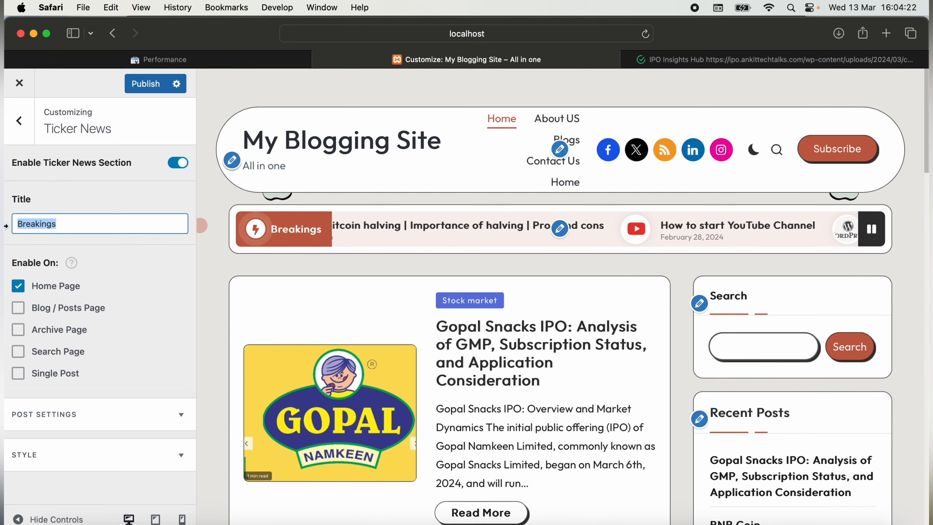
pyautogui.press('BackSpace')
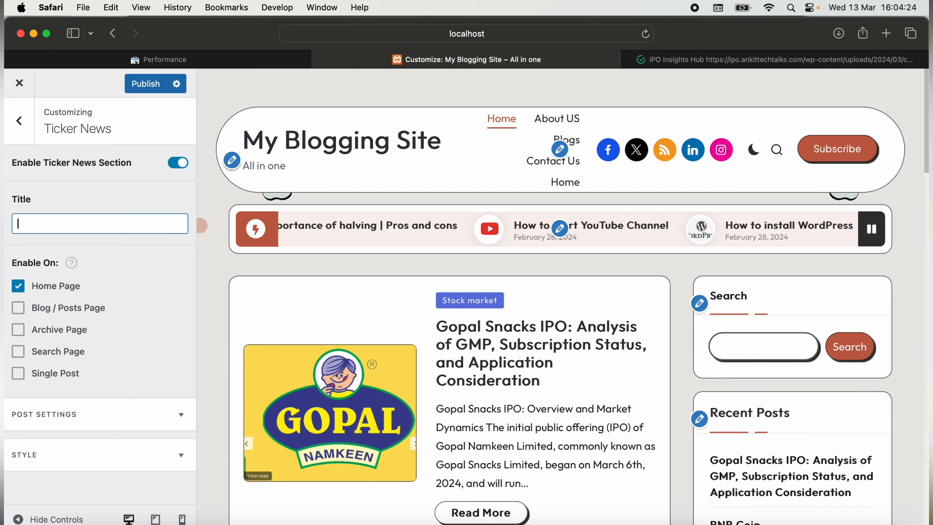
pyautogui.write('Lates')
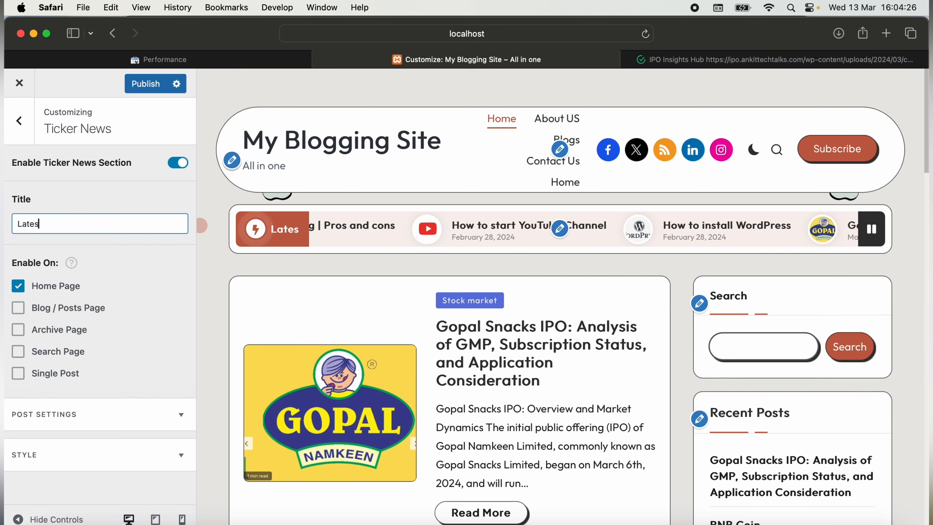
pyautogui.write('t Art')
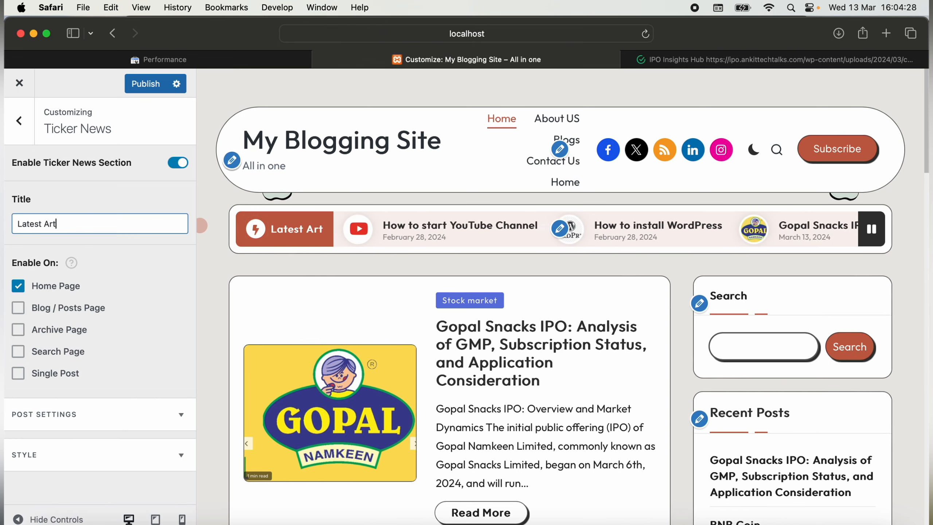
pyautogui.write('icles')
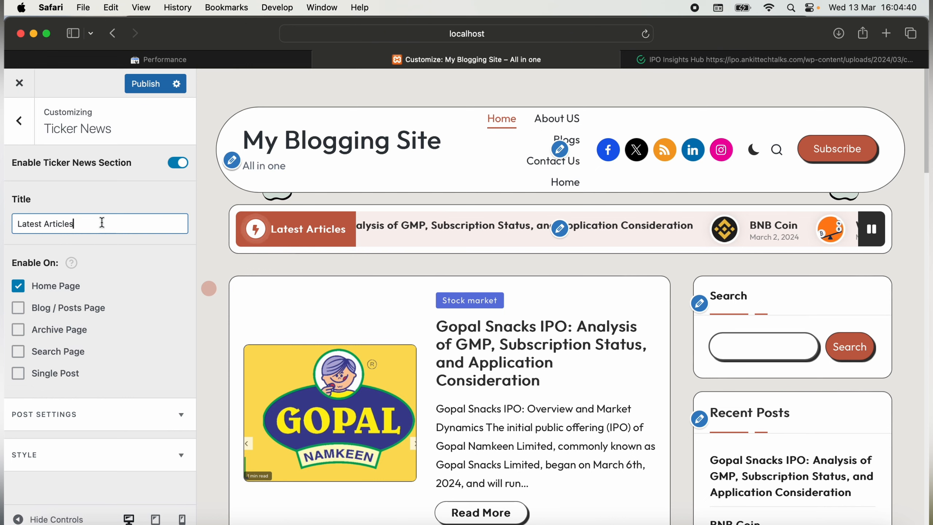
pyautogui.click(28, 127)
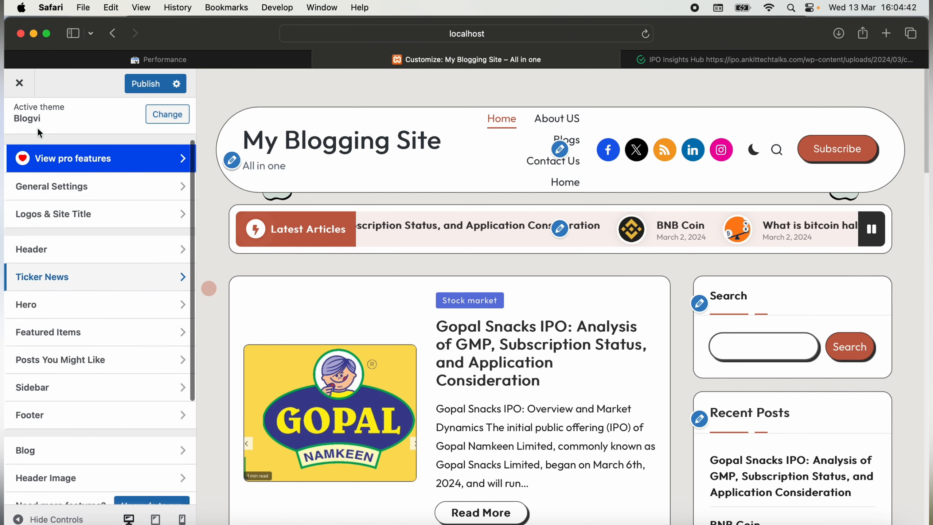
# Look at the Featured Items settings without enabling the section.
pyautogui.scroll(-2, 127, 323)
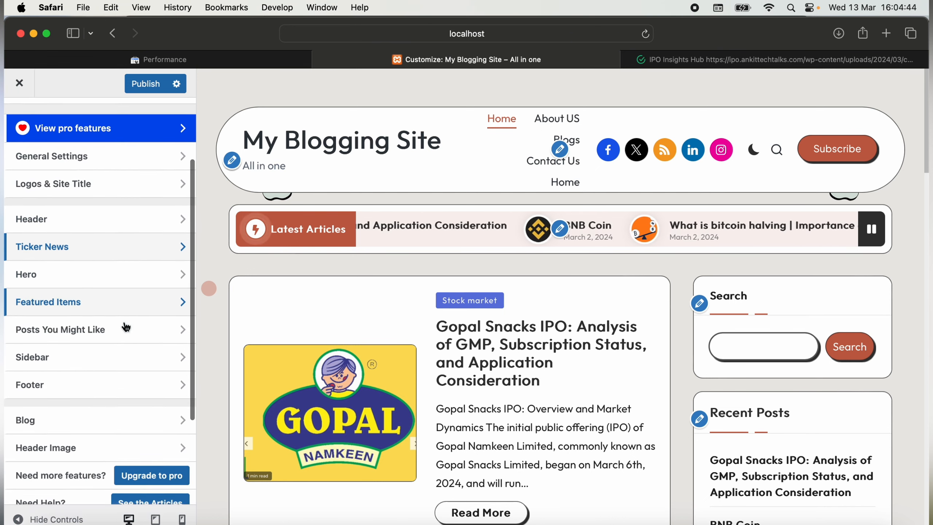
pyautogui.click(139, 304)
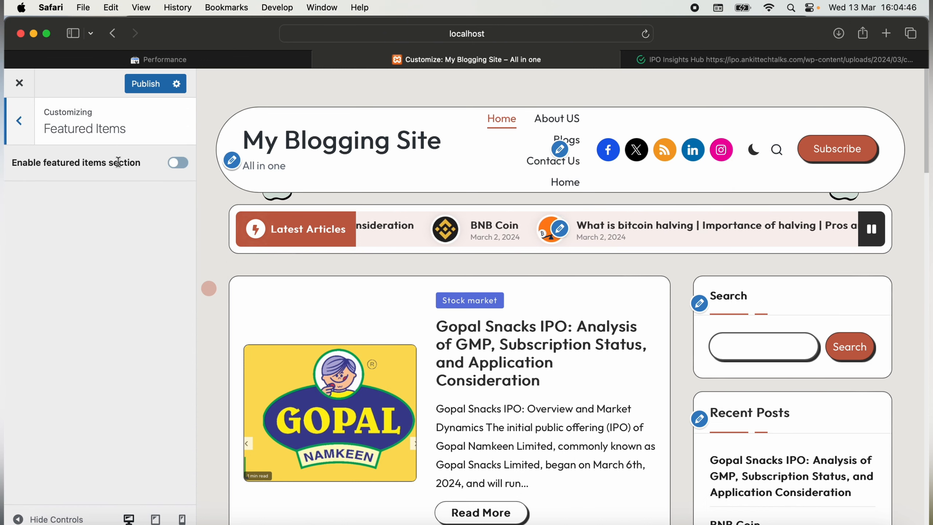
pyautogui.click(33, 137)
# Remove "All rights reserved. {{theme_link}}" from the text widget in the footer's copyright bar.
pyautogui.scroll(-3, 86, 342)
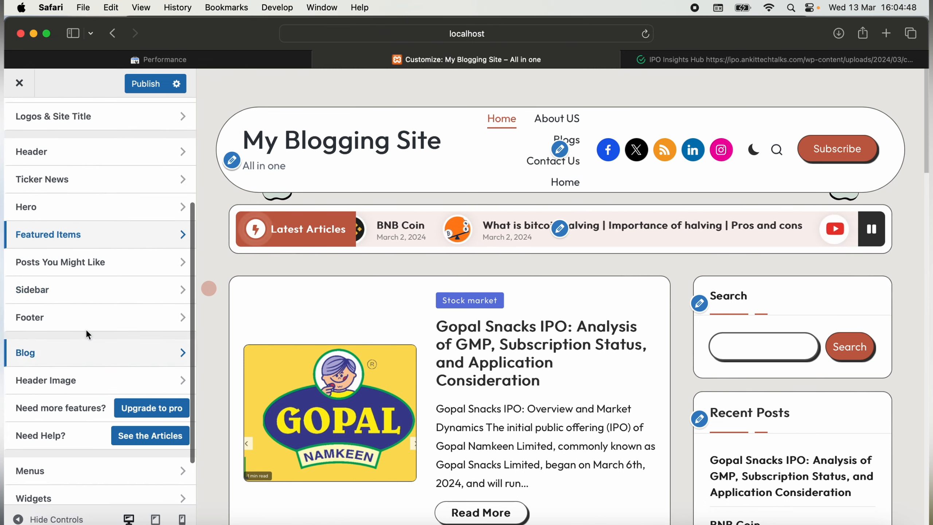
pyautogui.click(97, 316)
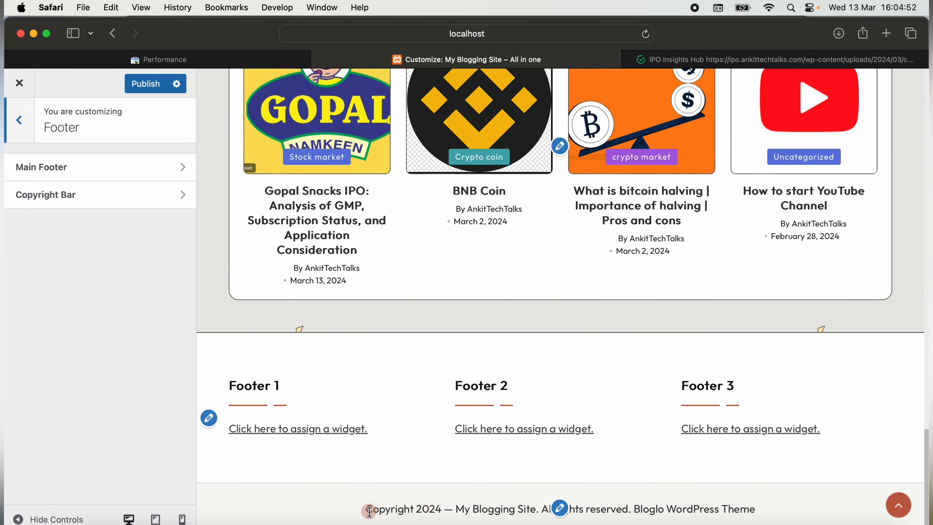
pyautogui.click(177, 203)
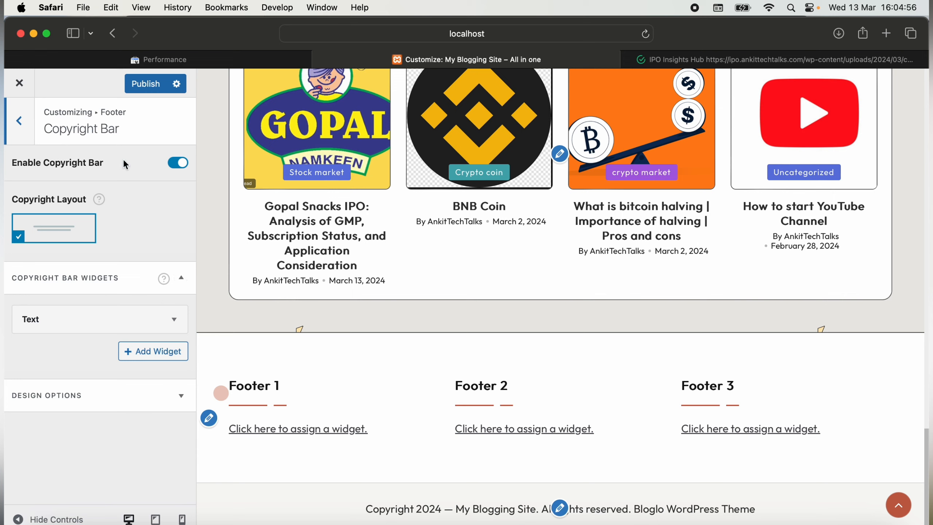
pyautogui.click(85, 404)
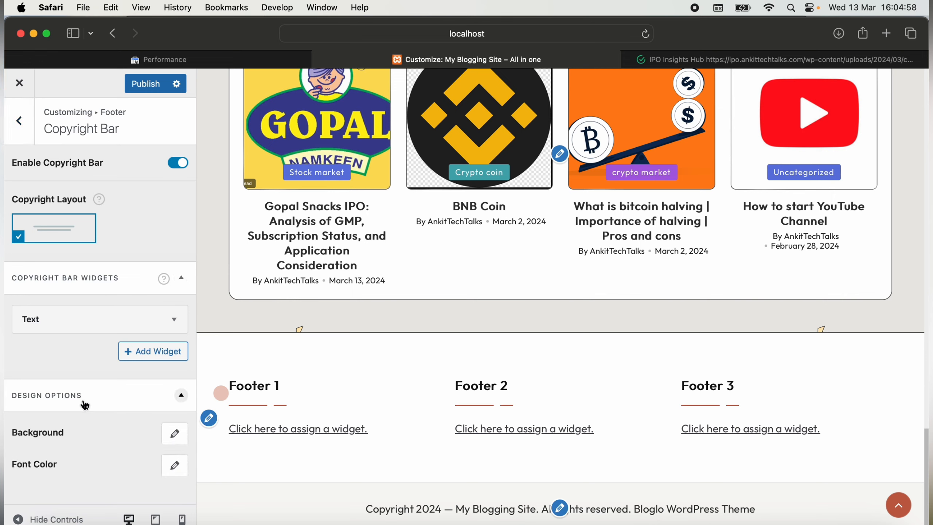
pyautogui.click(160, 321)
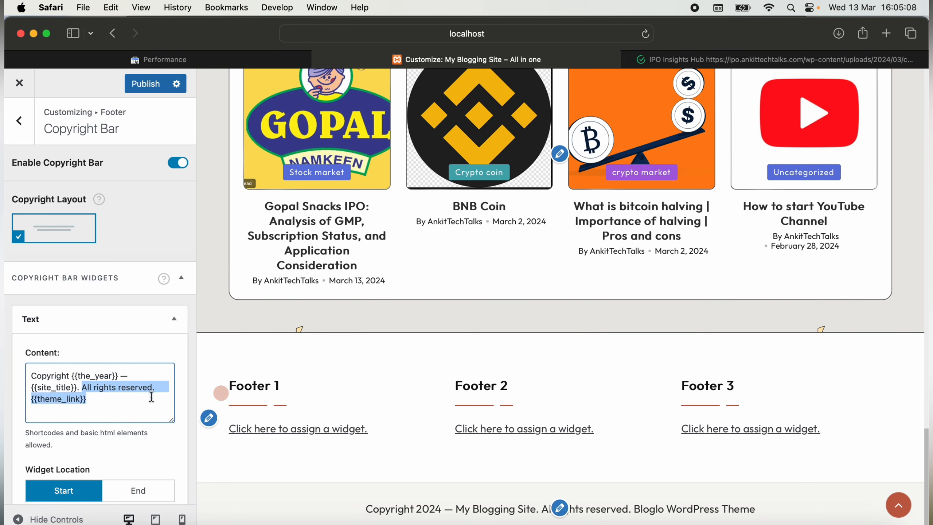
pyautogui.press('BackSpace')
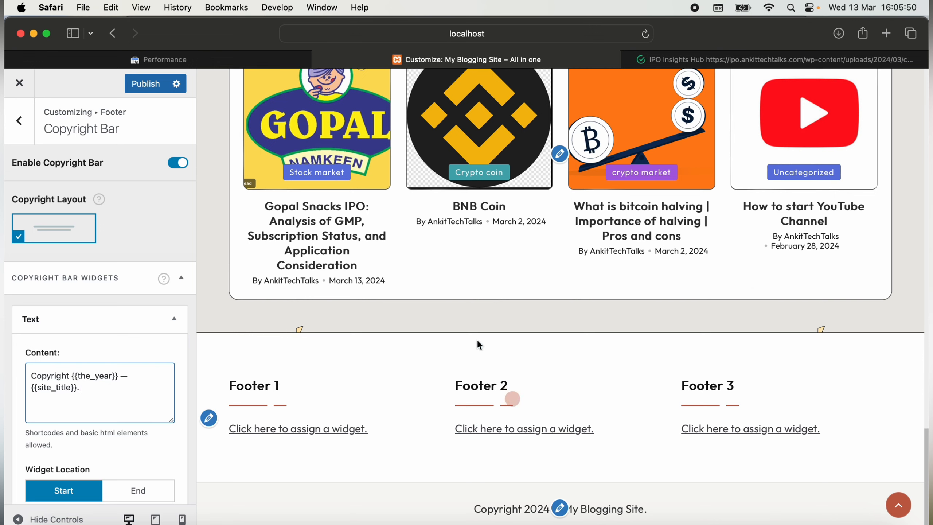
pyautogui.click(25, 125)
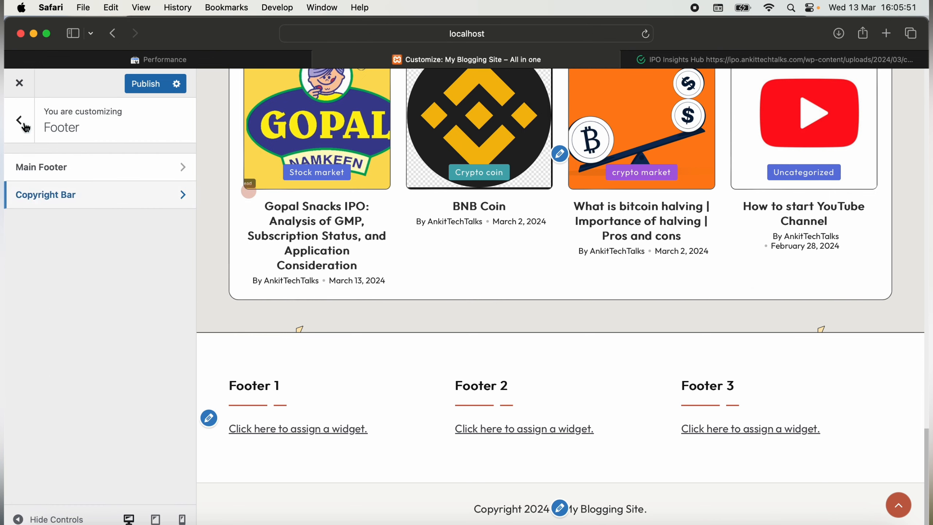
# Publish the Blogvi theme customizations and close the Customizer.
pyautogui.click(30, 141)
pyautogui.scroll(-3, 92, 312)
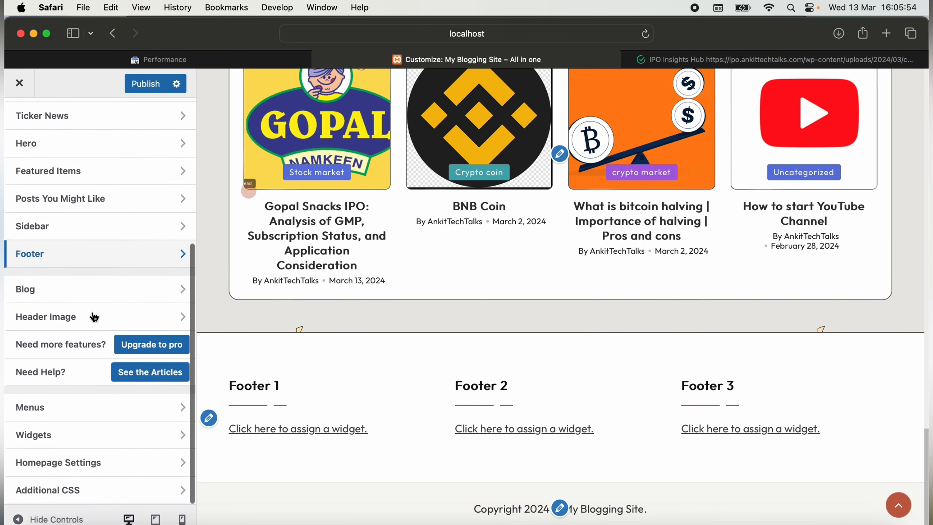
pyautogui.scroll(5, 94, 315)
pyautogui.click(137, 82)
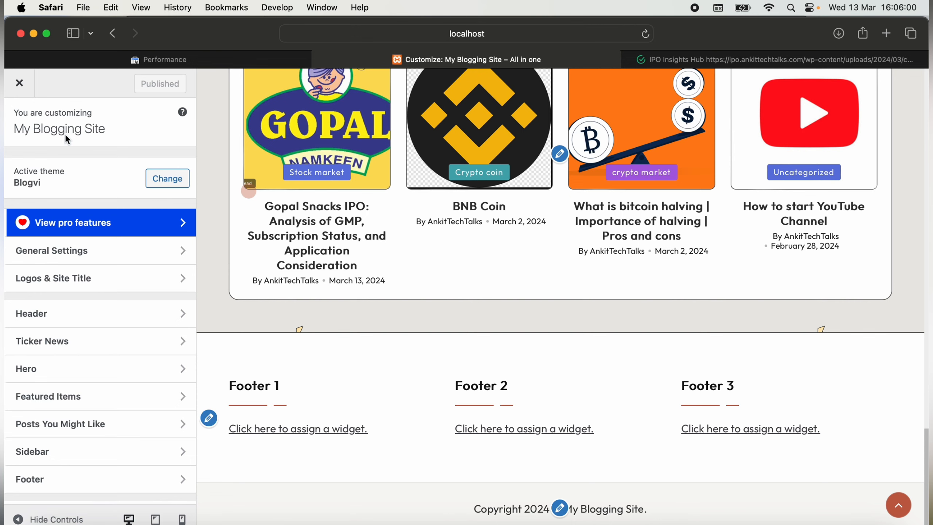
pyautogui.click(26, 89)
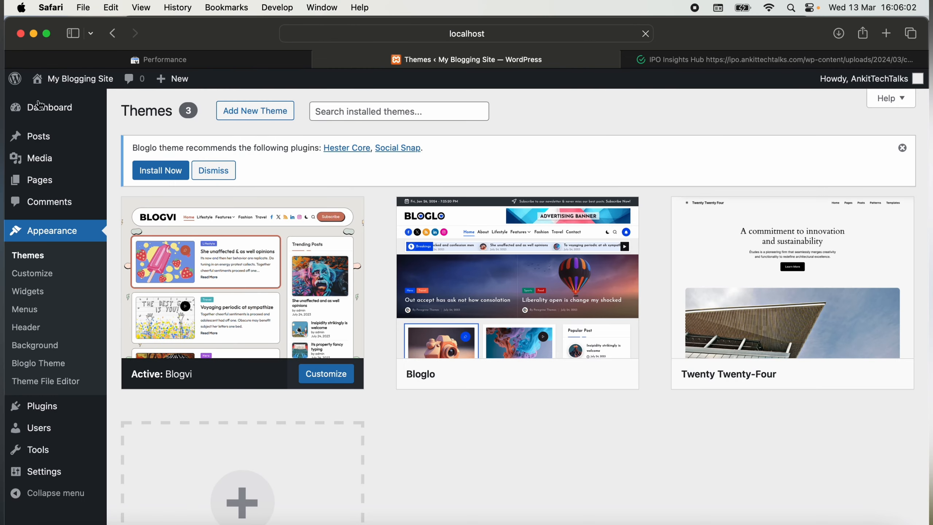
# Visit the live site and examine the homepage, checking the news ticker title, the post listings and the footer's copyright line.
pyautogui.moveTo(59, 79)
pyautogui.click(62, 106)
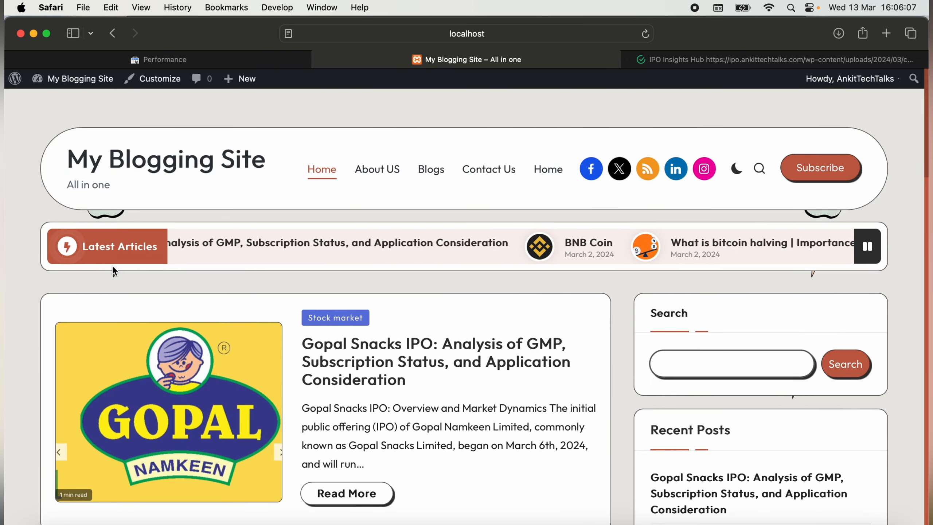
pyautogui.moveTo(91, 250); pyautogui.dragTo(161, 256)
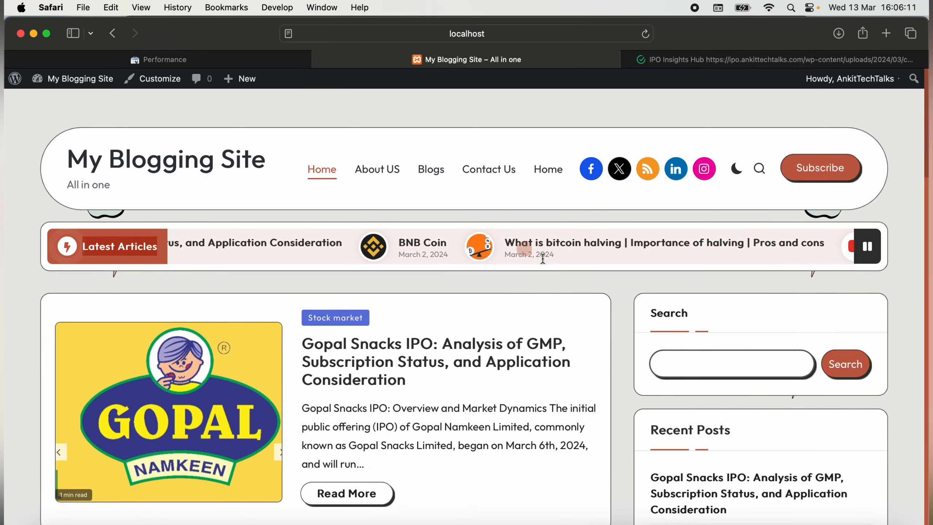
pyautogui.scroll(-15, 543, 258)
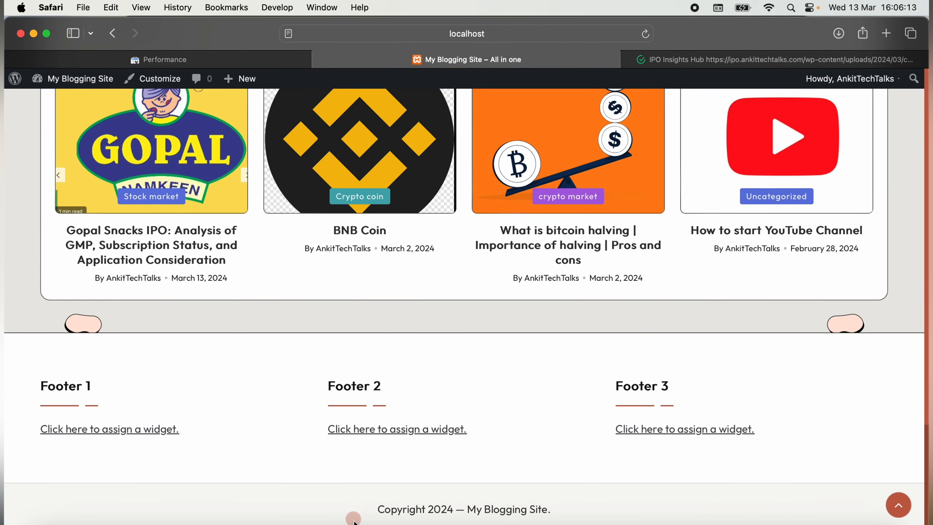
pyautogui.moveTo(357, 519); pyautogui.dragTo(412, 506)
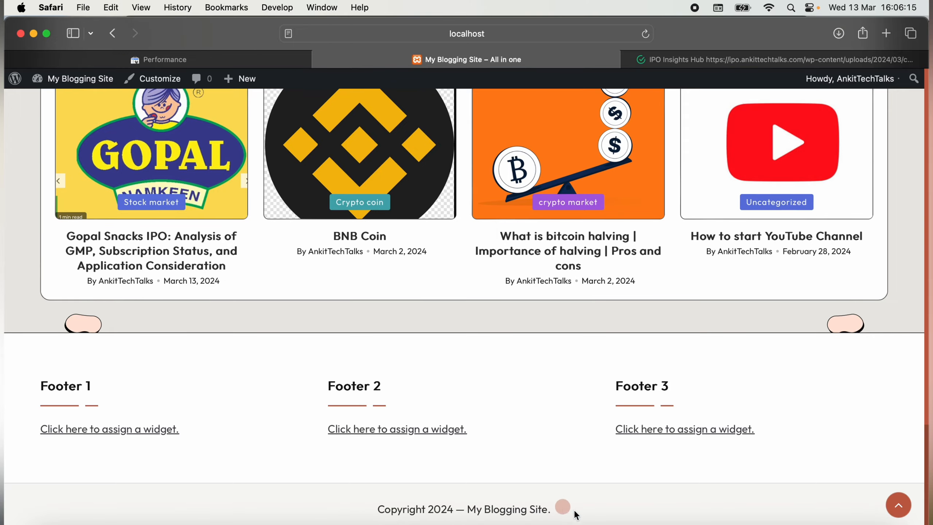
pyautogui.moveTo(576, 514); pyautogui.dragTo(364, 511)
pyautogui.scroll(15, 480, 298)
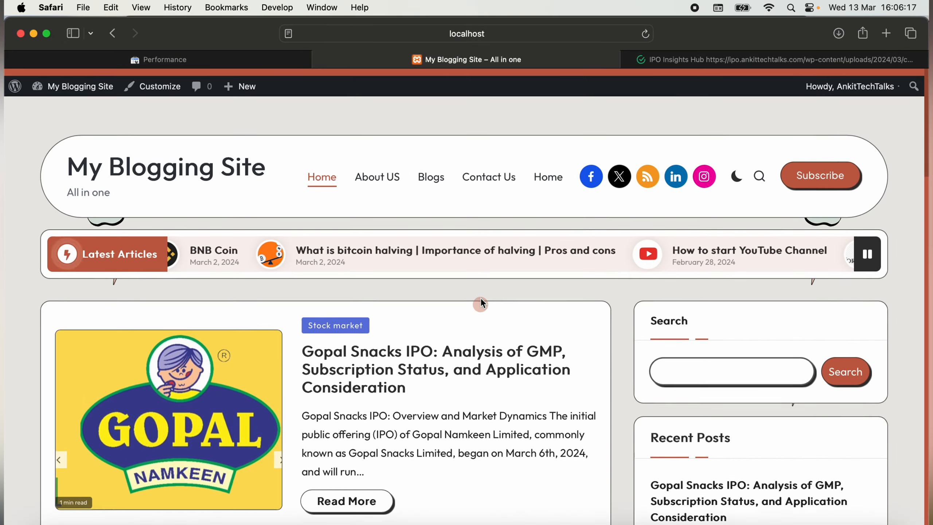
pyautogui.click(480, 298)
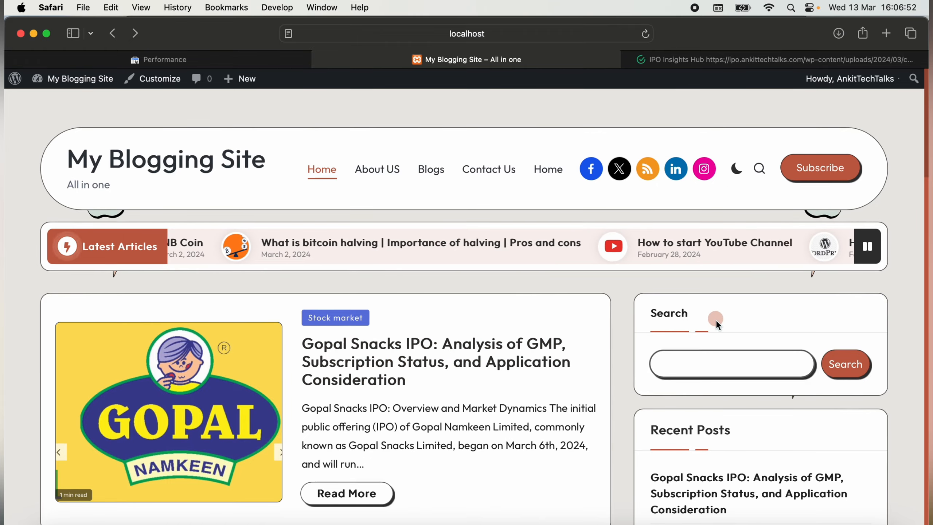
pyautogui.scroll(-5, 716, 321)
pyautogui.scroll(-15, 716, 319)
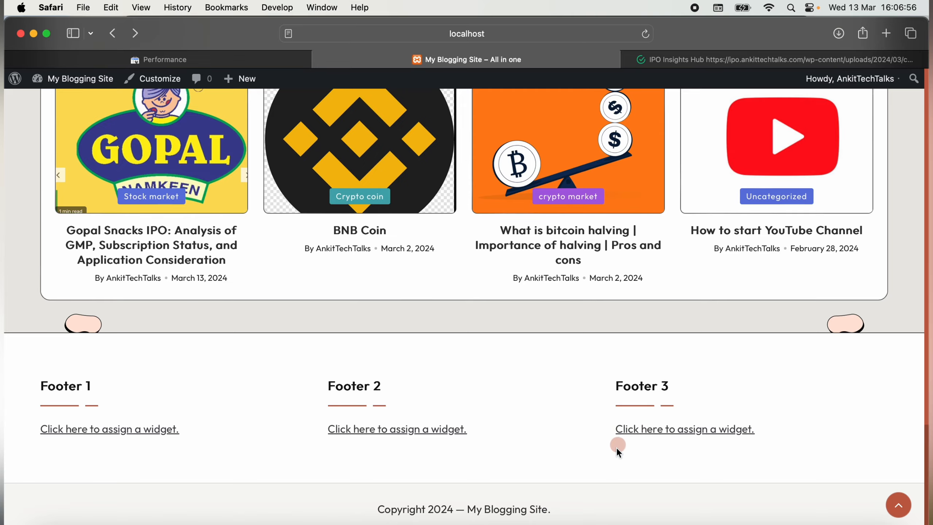
pyautogui.scroll(20, 688, 413)
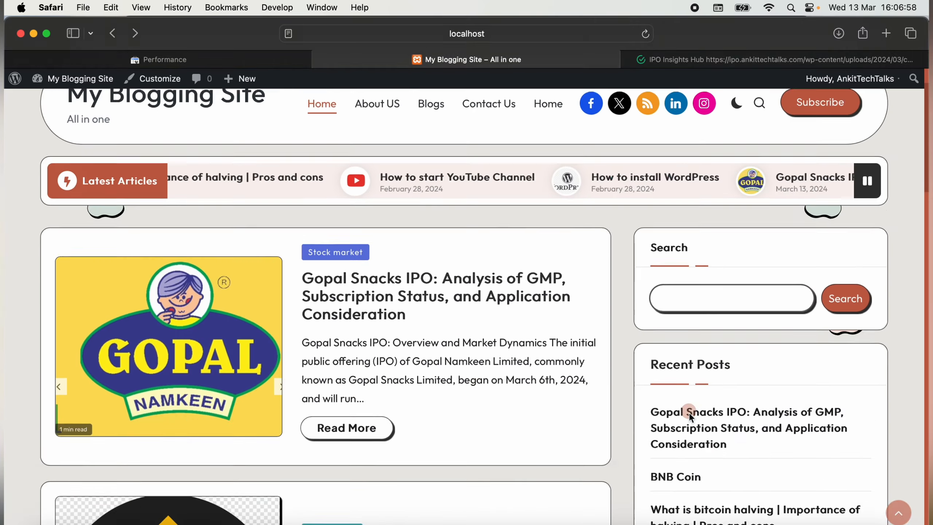